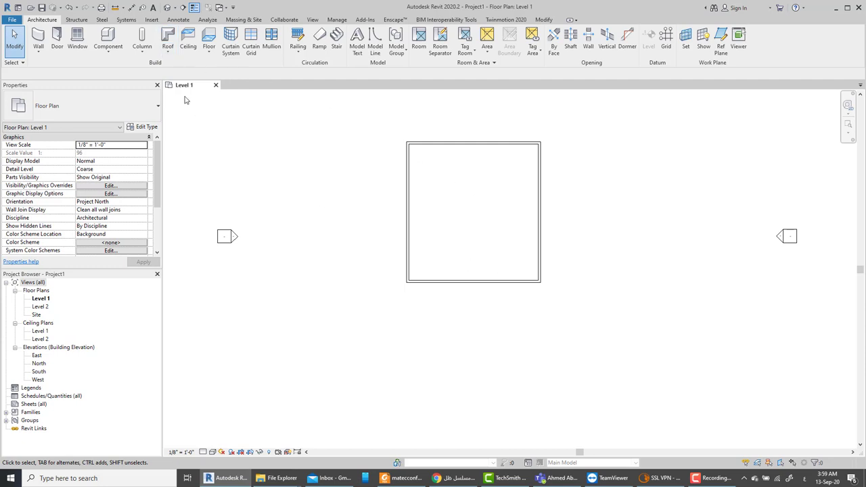
- Start a footprint roof on Level 2 and pick all four walls as its boundary
{"action": "left_click", "coordinate": [168, 49]}
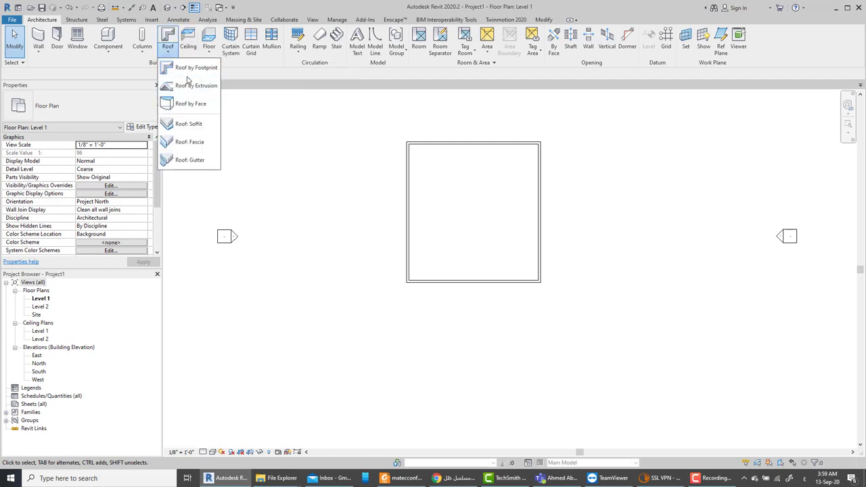
{"action": "left_click", "coordinate": [206, 69]}
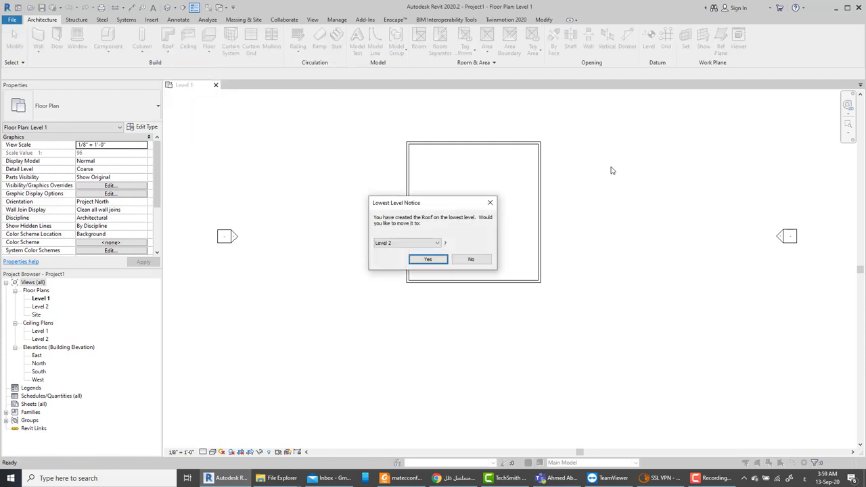
{"action": "left_click", "coordinate": [409, 242]}
{"action": "left_click", "coordinate": [403, 249]}
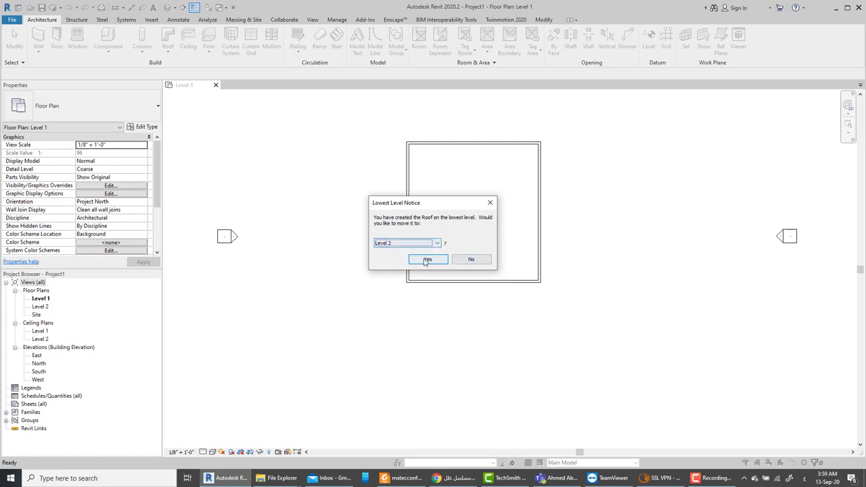
{"action": "left_click", "coordinate": [428, 259]}
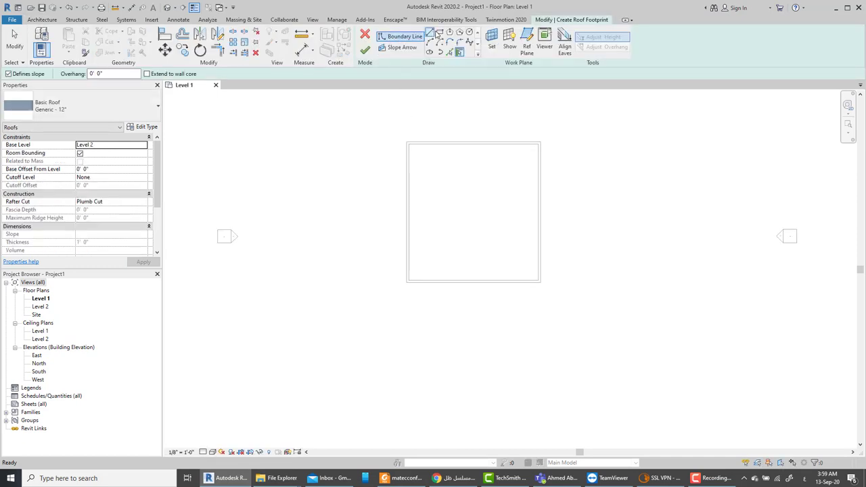
{"action": "key", "text": "Tab"}
{"action": "left_click", "coordinate": [409, 211]}
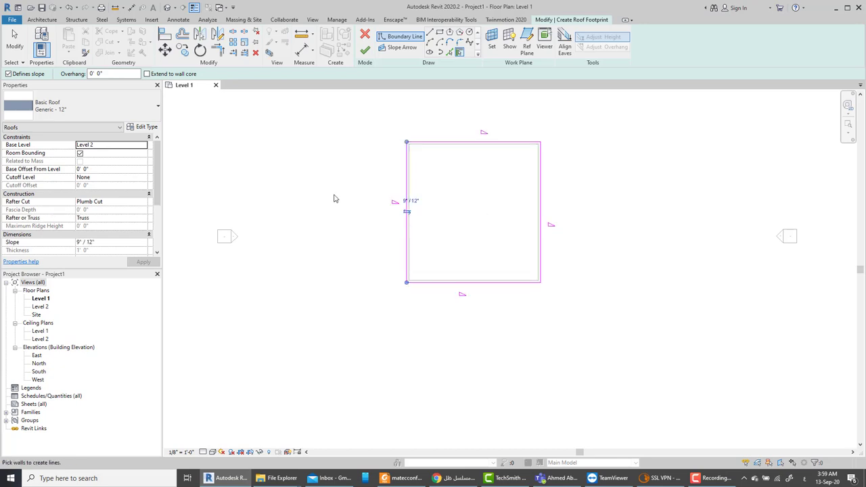
{"action": "scroll", "coordinate": [584, 219], "scroll_direction": "up", "scroll_amount": 1}
{"action": "key", "text": "Escape"}
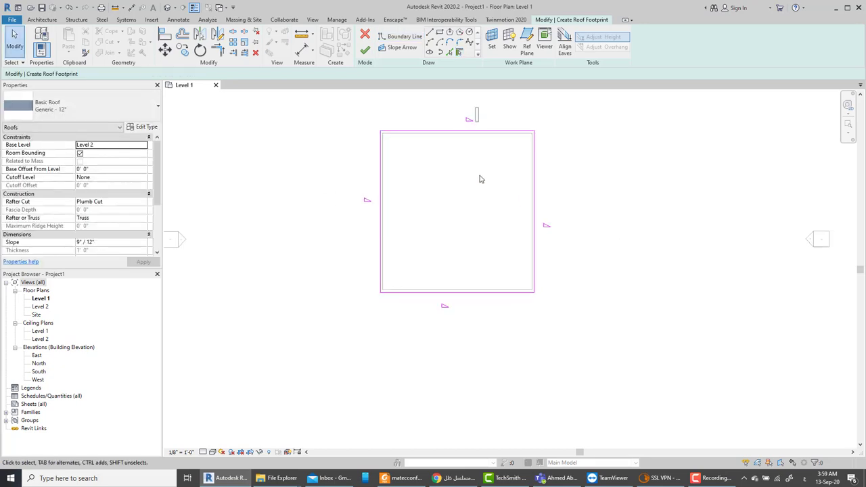
- Make the top and bottom edges non-sloping gable ends, finish the roof, and attach the walls
{"action": "left_click_drag", "start_coordinate": [476, 105], "coordinate": [458, 309]}
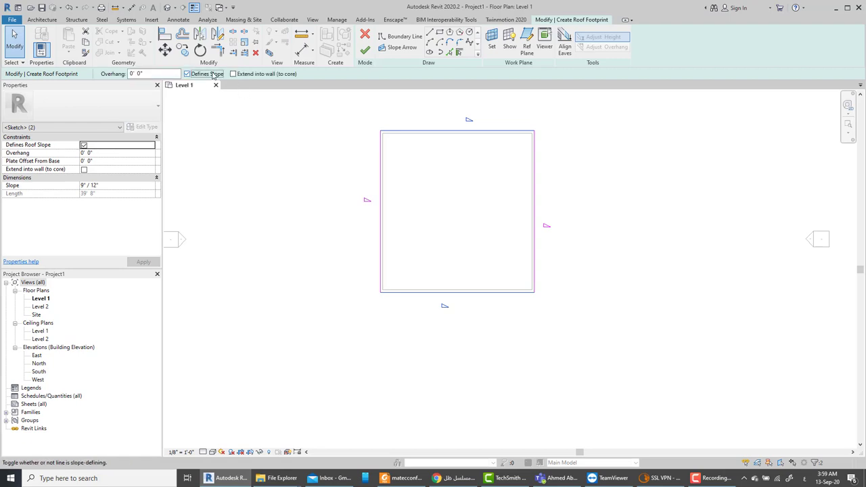
{"action": "left_click", "coordinate": [452, 214]}
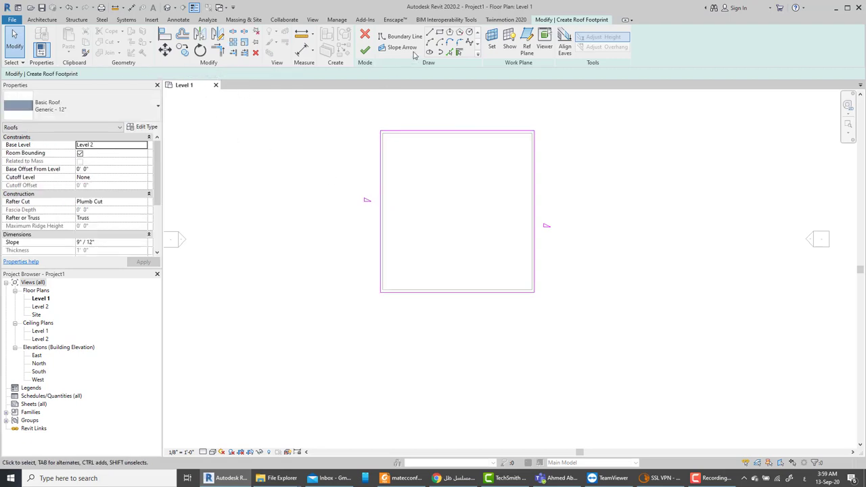
{"action": "left_click", "coordinate": [365, 53]}
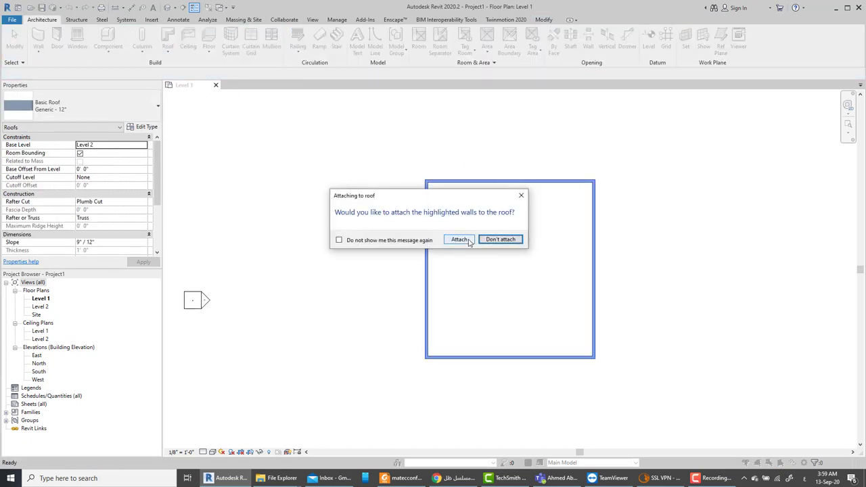
{"action": "left_click", "coordinate": [460, 239]}
- In the 3D view, run a Bevel 5" x 5" roof gutter along the eave edge
{"action": "left_click", "coordinate": [168, 8]}
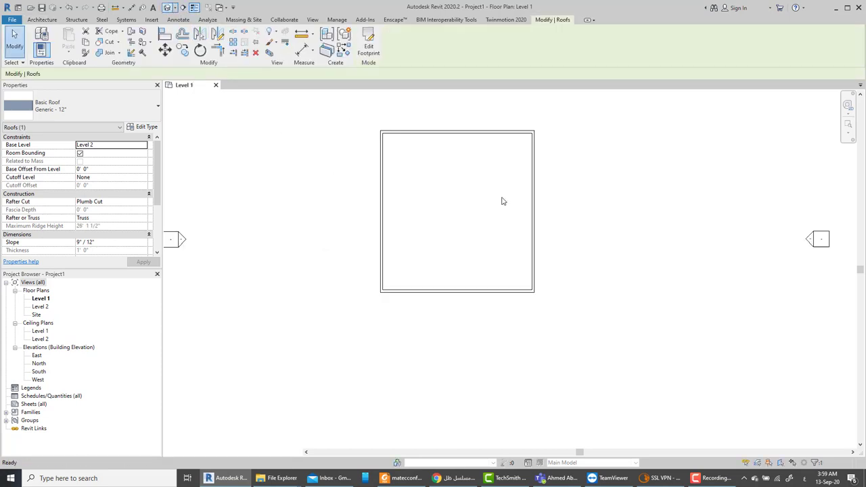
{"action": "scroll", "coordinate": [574, 358], "scroll_direction": "up", "scroll_amount": 2}
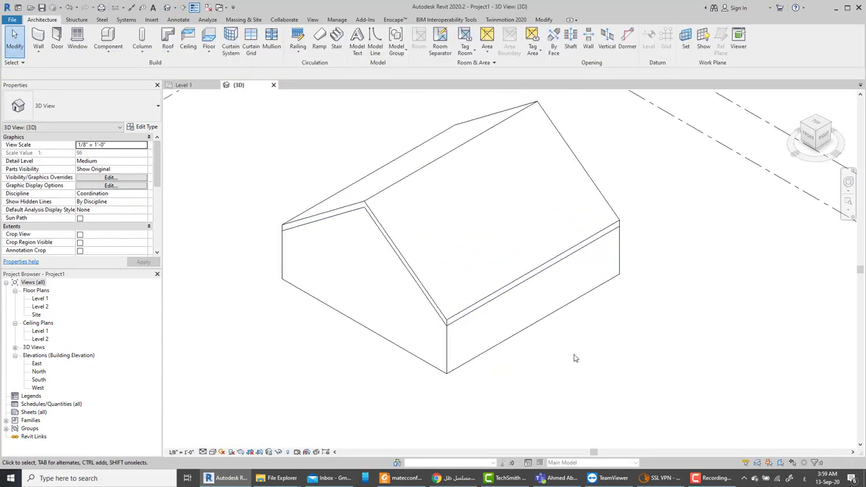
{"action": "middle_click_drag", "start_coordinate": [580, 360], "coordinate": [602, 373], "text": "shift"}
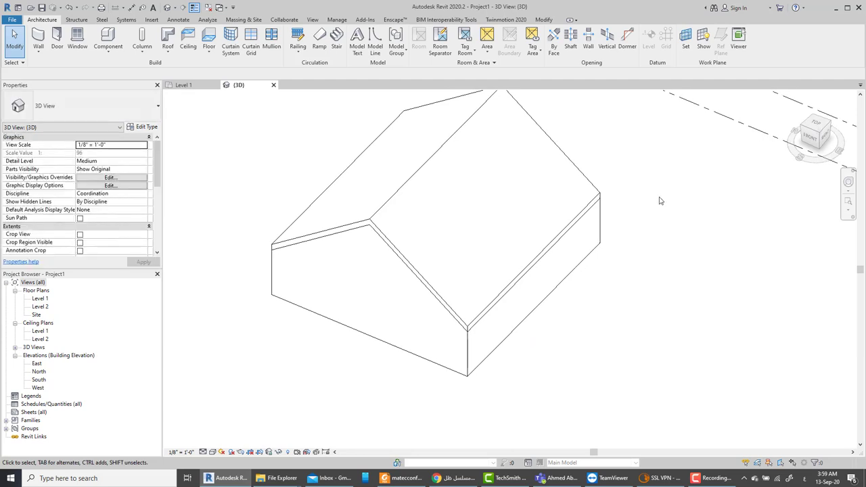
{"action": "left_click", "coordinate": [168, 52]}
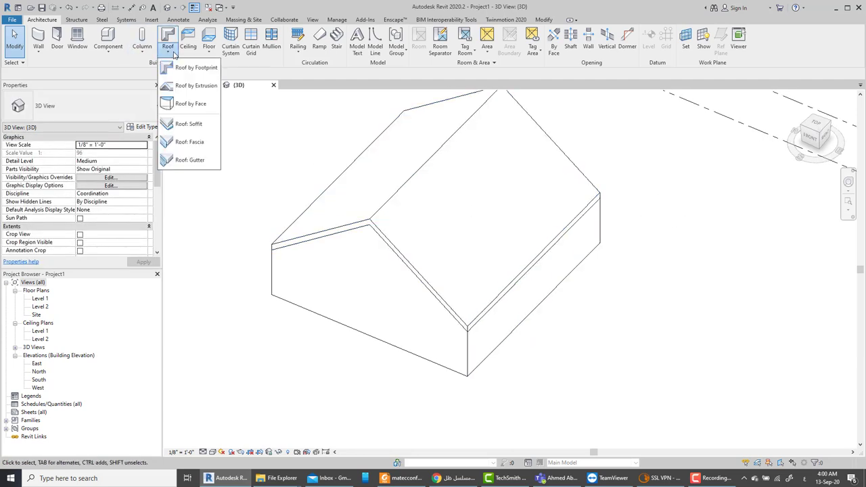
{"action": "left_click", "coordinate": [189, 160]}
{"action": "scroll", "coordinate": [576, 201], "scroll_direction": "up", "scroll_amount": 4}
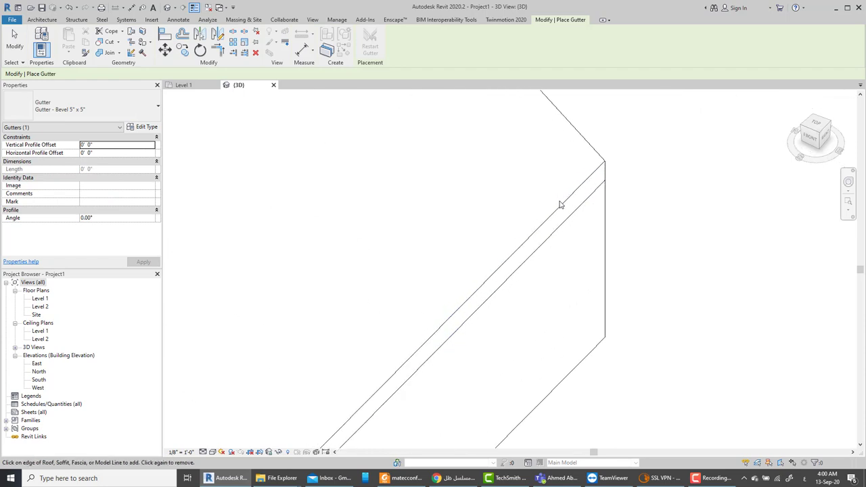
{"action": "left_click", "coordinate": [560, 203]}
{"action": "scroll", "coordinate": [529, 240], "scroll_direction": "up", "scroll_amount": 2}
{"action": "mouse_move", "coordinate": [529, 240]}
{"action": "middle_mouse_down"}
{"action": "mouse_move", "coordinate": [406, 230]}
{"action": "mouse_move", "coordinate": [438, 197]}
{"action": "mouse_move", "coordinate": [579, 414]}
{"action": "middle_mouse_up"}
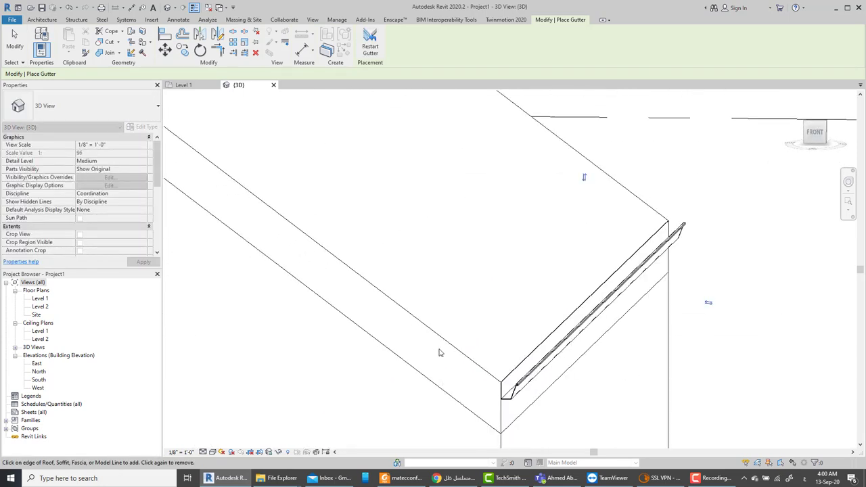
- Select the new gutter and apply a Vertical Profile Offset of -0' 1"
{"action": "key", "text": "Escape"}
{"action": "key", "text": "Escape"}
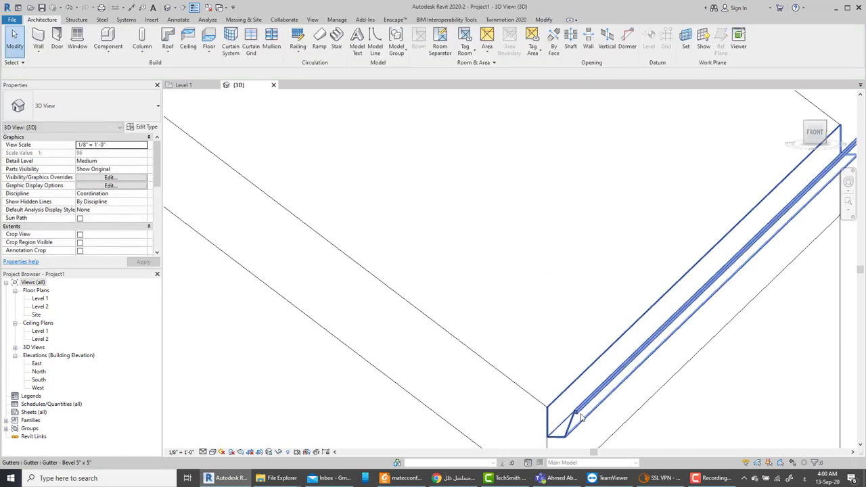
{"action": "left_click", "coordinate": [568, 414]}
{"action": "type", "text": "0' 1"}
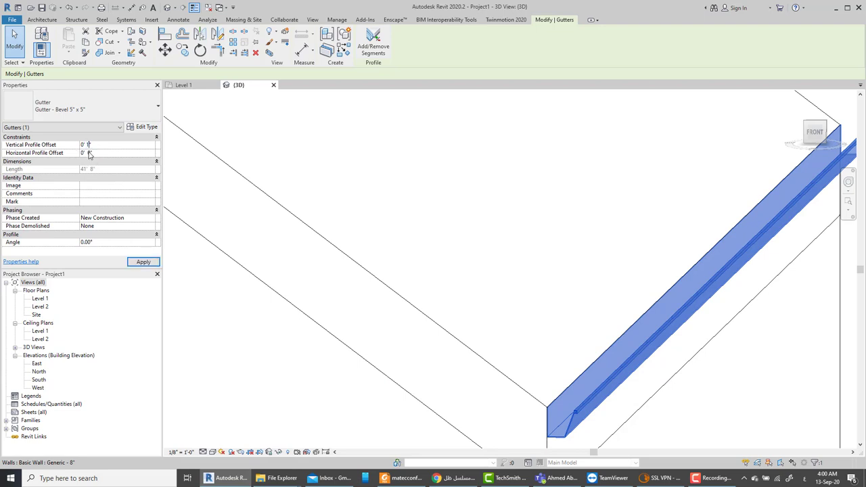
{"action": "key", "text": "Return"}
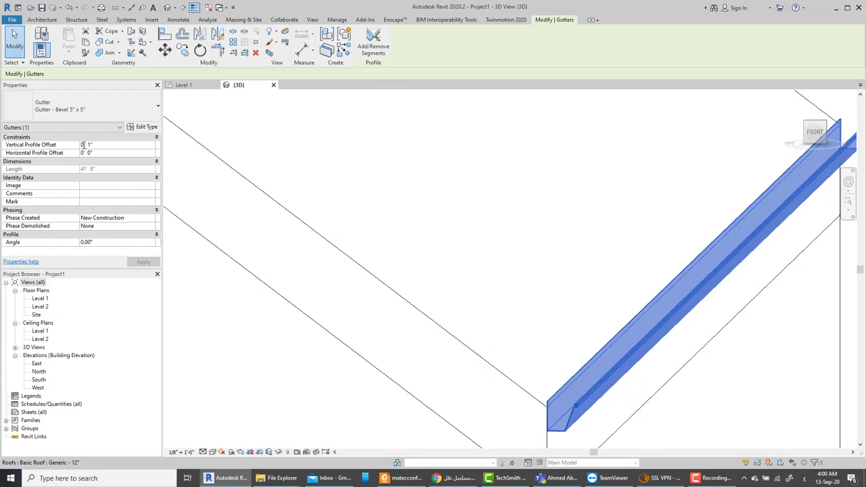
{"action": "type", "text": "-"}
{"action": "key", "text": "Return"}
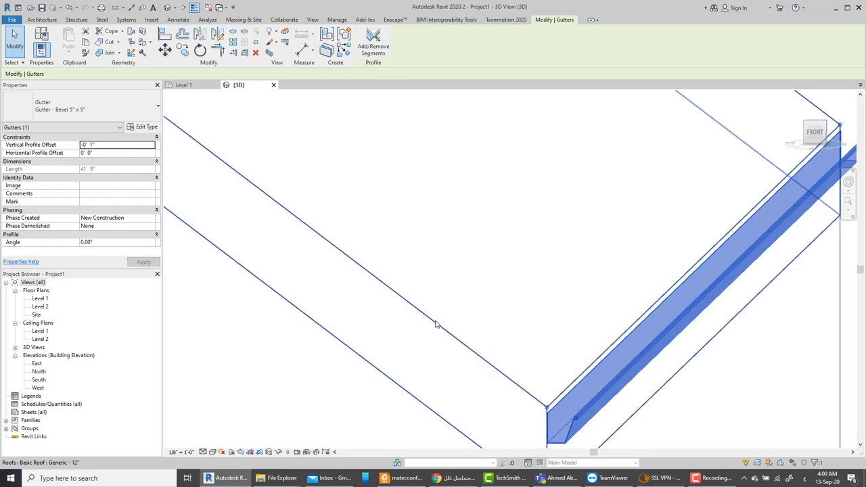
{"action": "scroll", "coordinate": [464, 320], "scroll_direction": "up", "scroll_amount": 3}
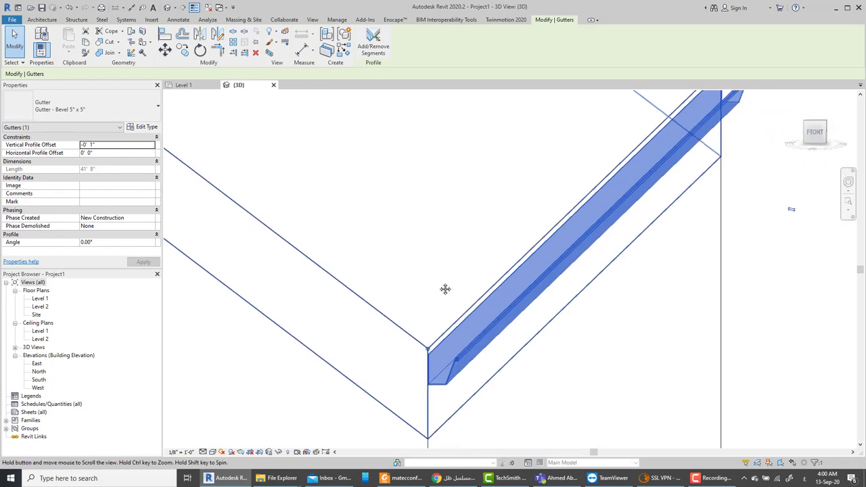
{"action": "key", "text": "Escape"}
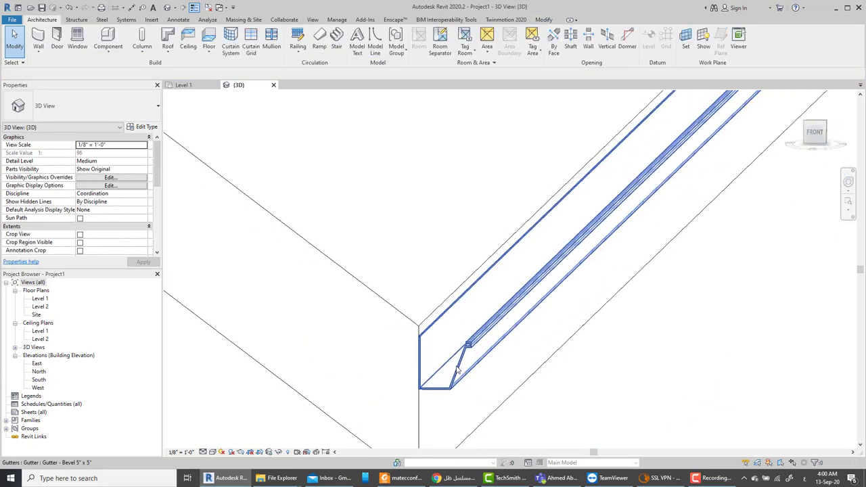
{"action": "scroll", "coordinate": [460, 362], "scroll_direction": "down", "scroll_amount": 5}
{"action": "scroll", "coordinate": [469, 322], "scroll_direction": "down", "scroll_amount": 2}
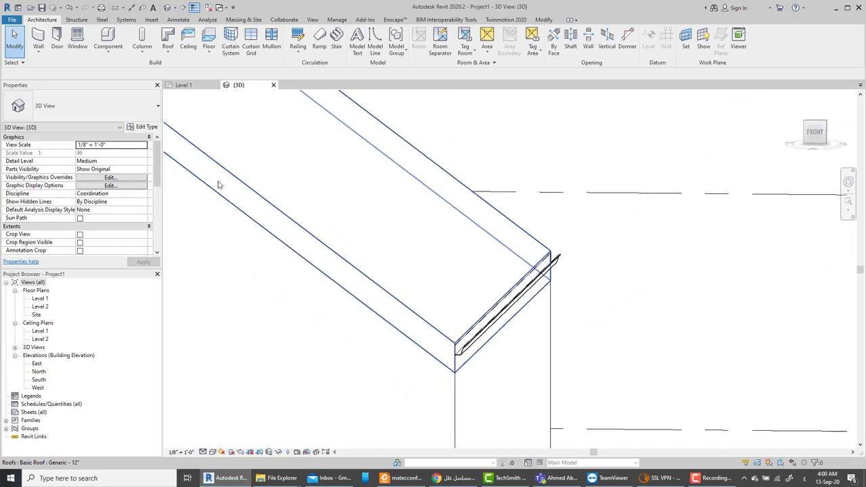
- Create an in-place model in the Roofs category, keeping the name Roofs 1
{"action": "left_click", "coordinate": [115, 54]}
{"action": "left_click", "coordinate": [123, 83]}
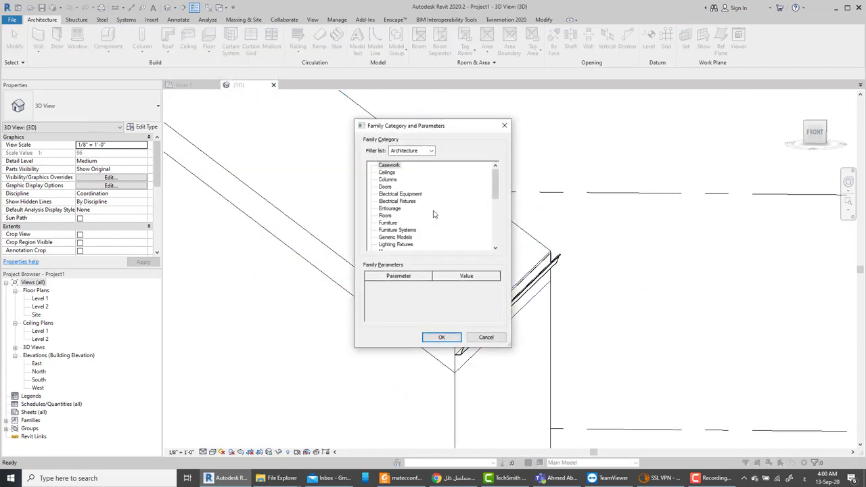
{"action": "left_click_drag", "start_coordinate": [497, 188], "coordinate": [504, 250]}
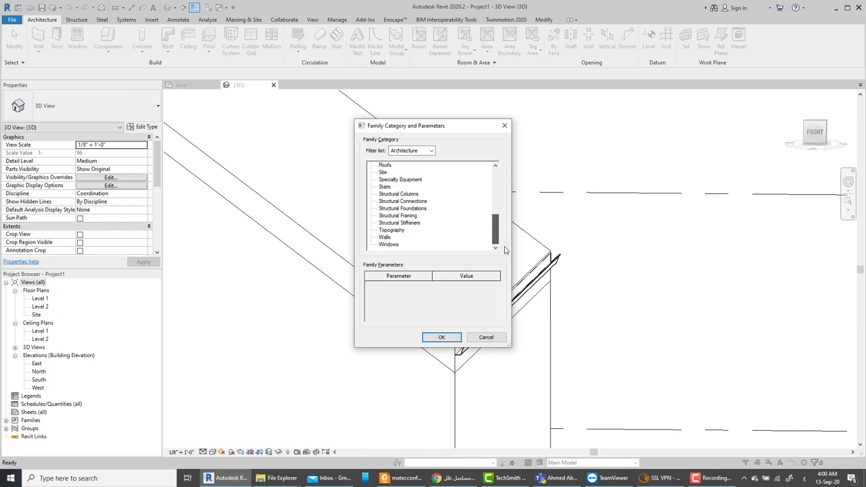
{"action": "scroll", "coordinate": [384, 175], "scroll_direction": "up", "scroll_amount": 1}
{"action": "left_click", "coordinate": [387, 173]}
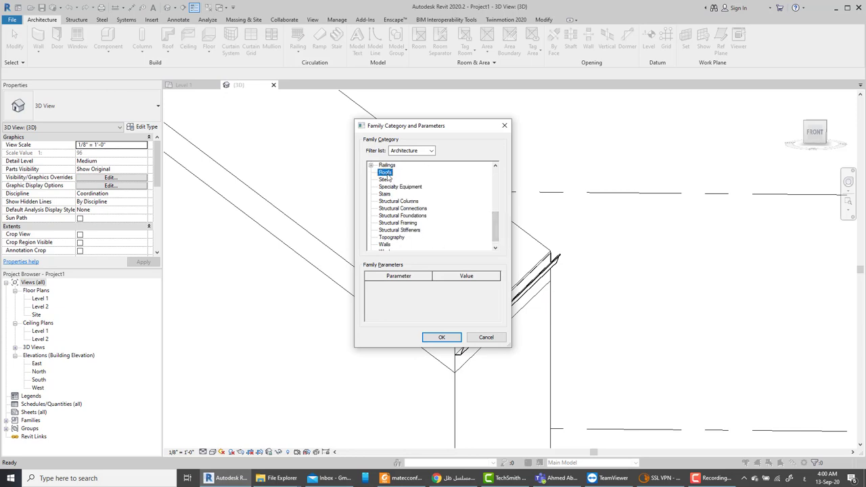
{"action": "left_click", "coordinate": [445, 340]}
{"action": "left_click", "coordinate": [435, 257]}
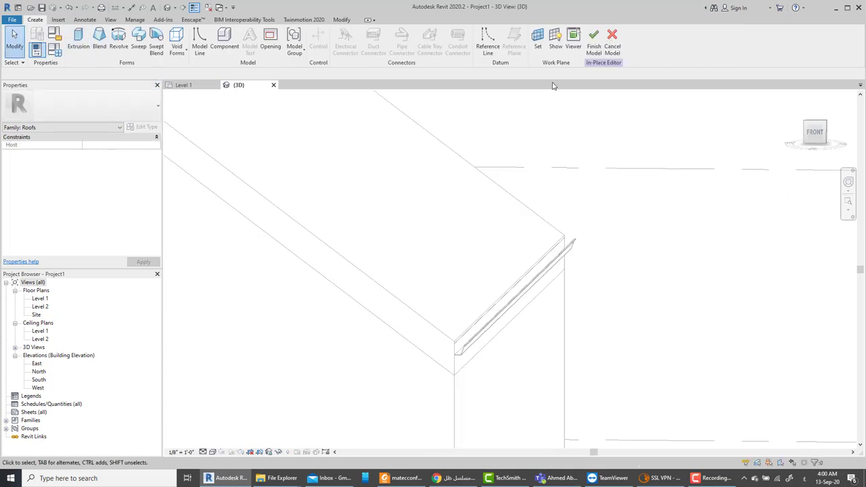
- Set the work plane to the gutter's end face
{"action": "left_click", "coordinate": [540, 42]}
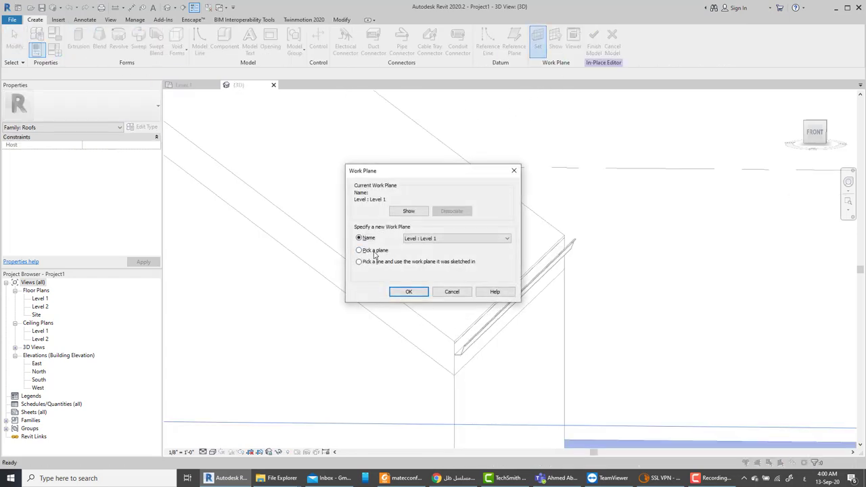
{"action": "left_click", "coordinate": [406, 292]}
{"action": "scroll", "coordinate": [462, 366], "scroll_direction": "up", "scroll_amount": 3}
{"action": "scroll", "coordinate": [462, 329], "scroll_direction": "up", "scroll_amount": 2}
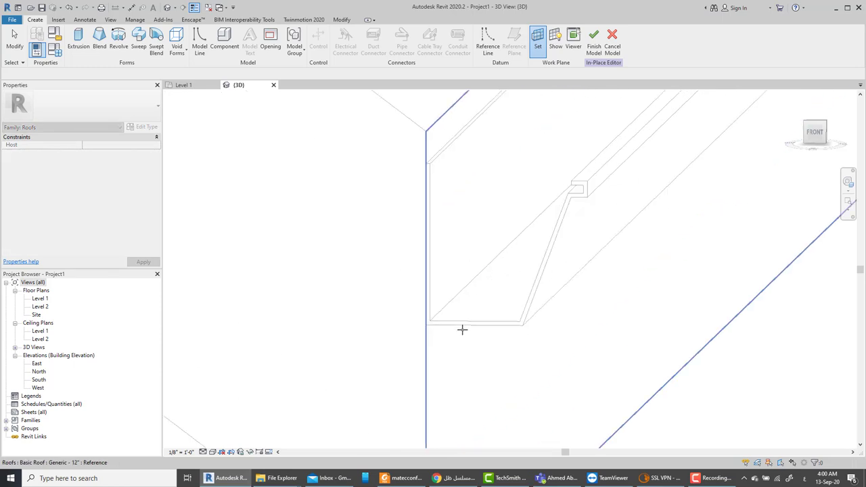
{"action": "left_click", "coordinate": [467, 324]}
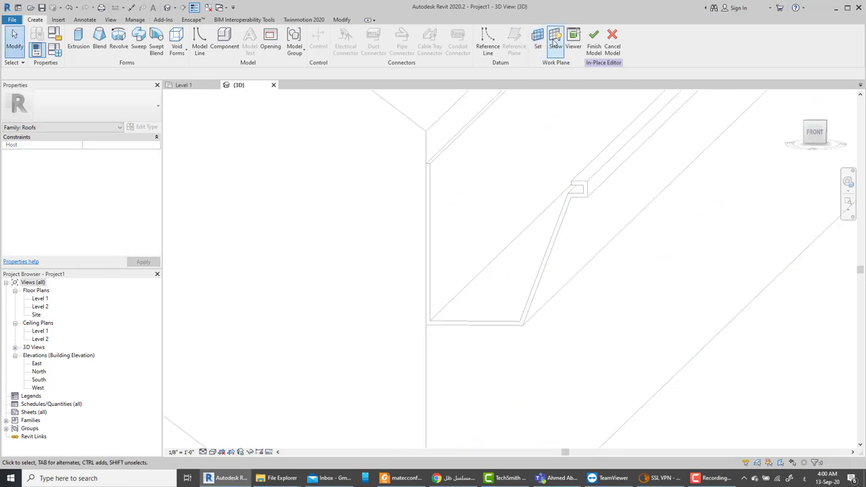
{"action": "left_click", "coordinate": [554, 42]}
{"action": "left_click", "coordinate": [555, 41]}
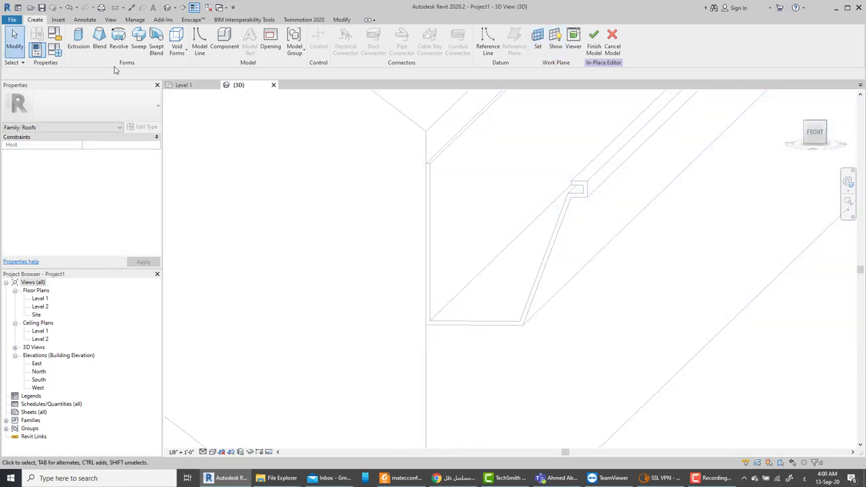
- Start an extrusion and pick the gutter's vertical, bottom and sloped edges into the profile
{"action": "left_click", "coordinate": [81, 54]}
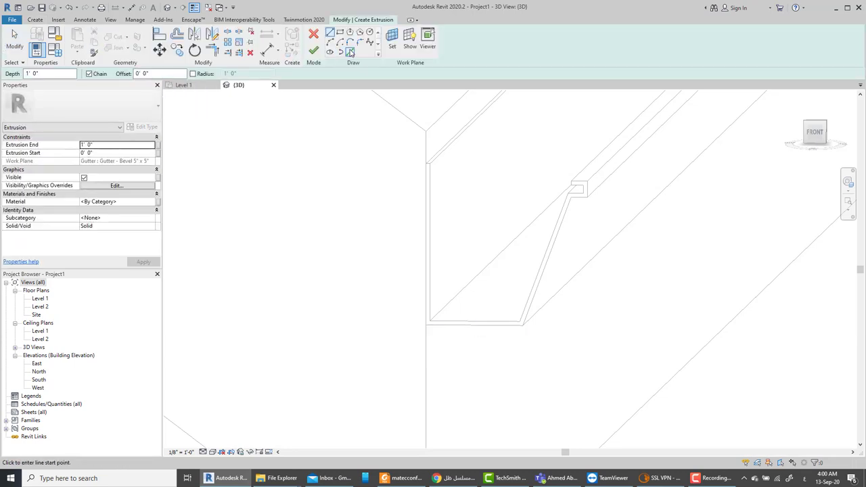
{"action": "left_click", "coordinate": [349, 52]}
{"action": "scroll", "coordinate": [452, 292], "scroll_direction": "up", "scroll_amount": 2}
{"action": "middle_click_drag", "start_coordinate": [468, 346], "coordinate": [432, 301], "text": "shift"}
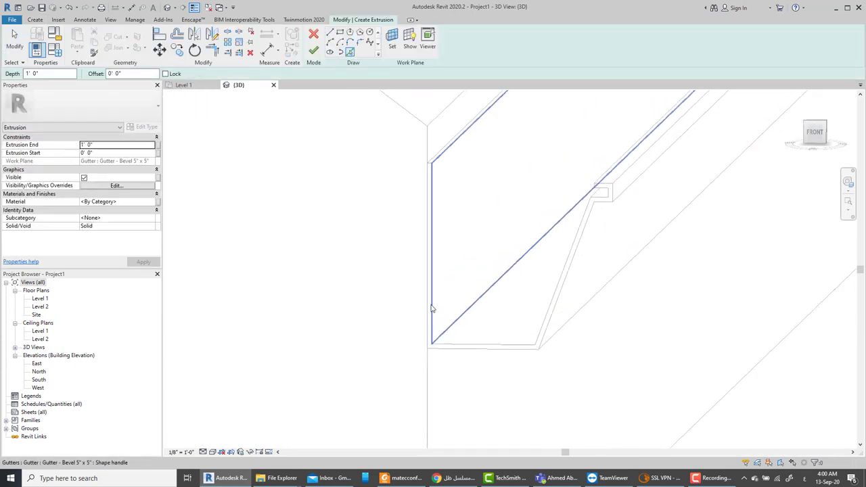
{"action": "left_click", "coordinate": [431, 301]}
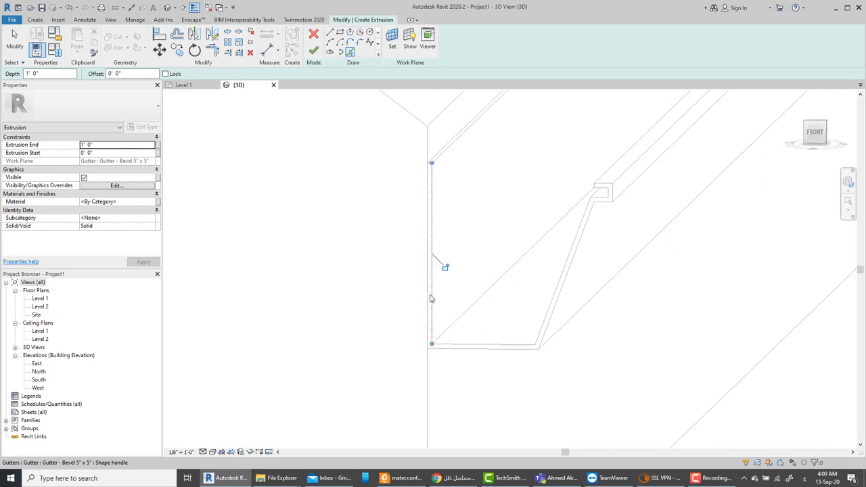
{"action": "left_click", "coordinate": [463, 349]}
{"action": "left_click", "coordinate": [554, 287]}
- Add the gutter's bottom, right vertical and top end edges to the profile
{"action": "scroll", "coordinate": [612, 169], "scroll_direction": "up", "scroll_amount": 4}
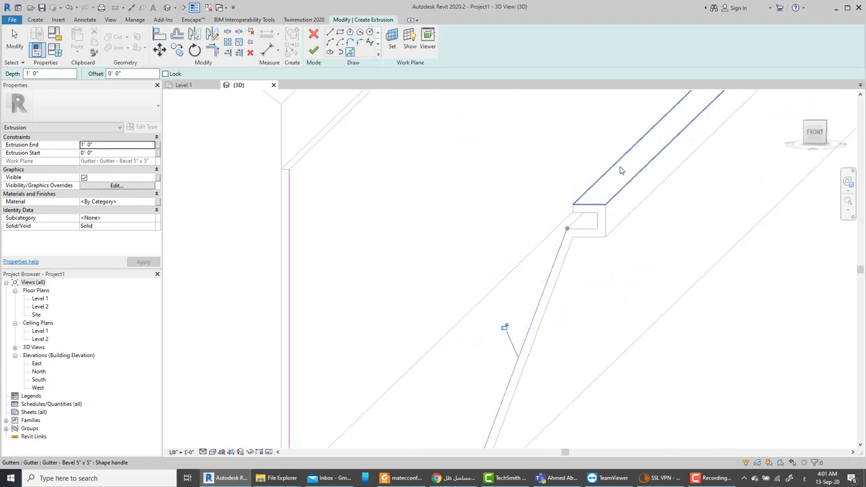
{"action": "middle_click_drag", "start_coordinate": [604, 185], "coordinate": [569, 253]}
{"action": "left_click", "coordinate": [570, 252]}
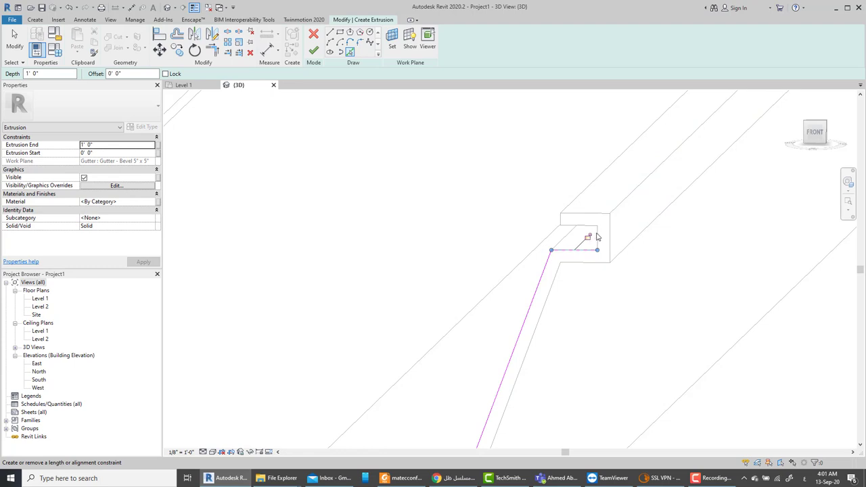
{"action": "scroll", "coordinate": [597, 237], "scroll_direction": "up", "scroll_amount": 3}
{"action": "left_click", "coordinate": [597, 236]}
{"action": "left_click", "coordinate": [541, 217]}
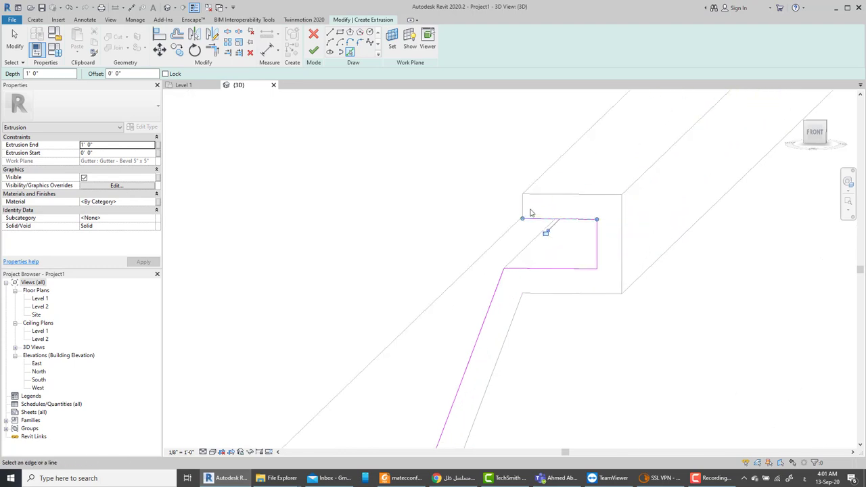
{"action": "scroll", "coordinate": [649, 264], "scroll_direction": "down", "scroll_amount": 2}
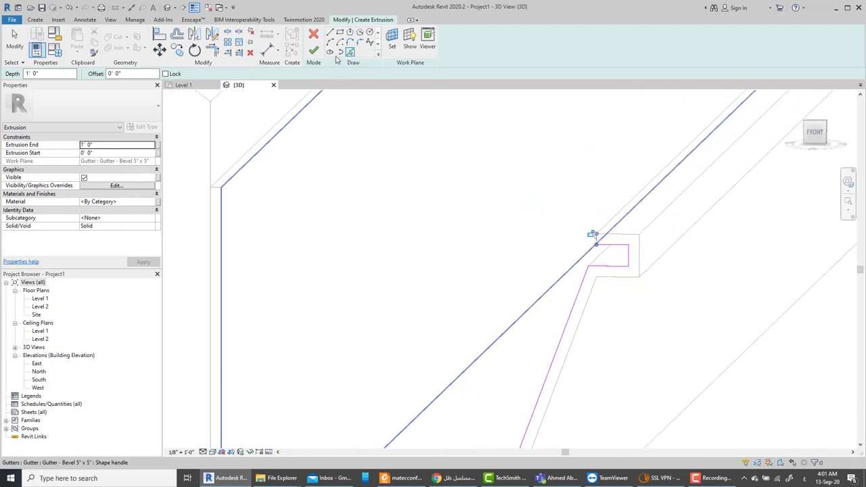
- Draw a line from the upper-left roof corner to the gutter corner to close the loop
{"action": "left_click", "coordinate": [330, 34]}
{"action": "left_click", "coordinate": [222, 187]}
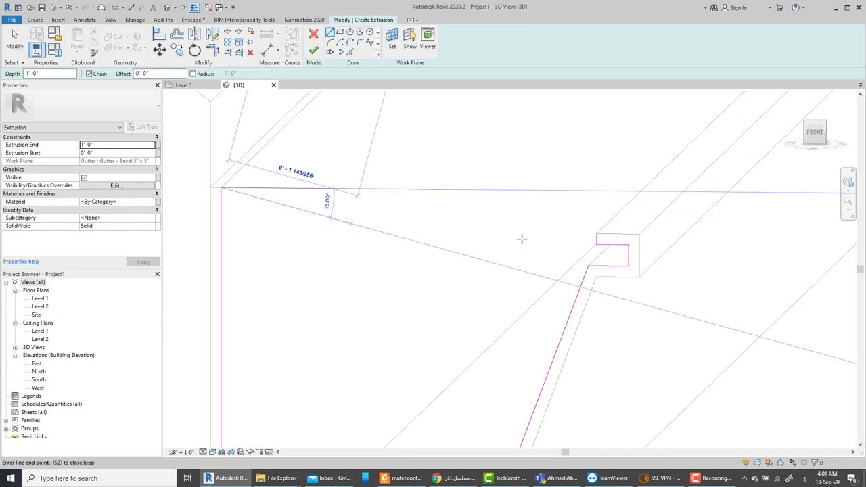
{"action": "left_click", "coordinate": [600, 234]}
{"action": "scroll", "coordinate": [425, 150], "scroll_direction": "down", "scroll_amount": 1}
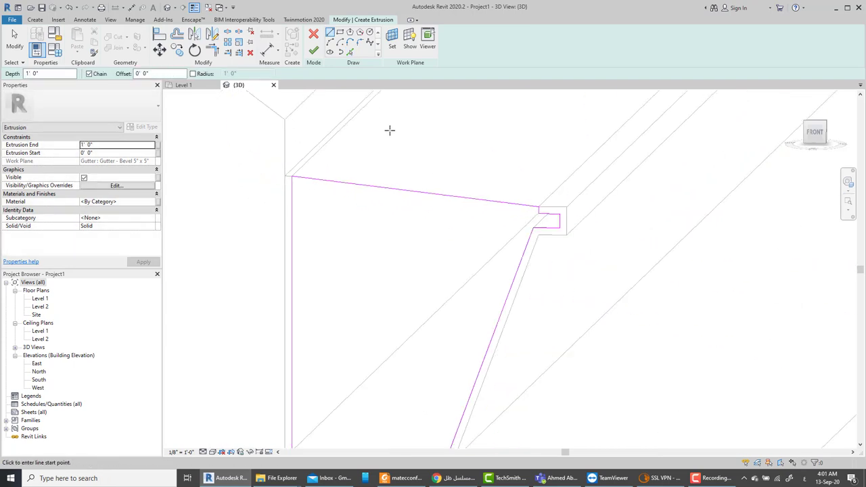
- Finish the extrusion sketch and thin the resulting solid down to a slab
{"action": "left_click", "coordinate": [314, 52]}
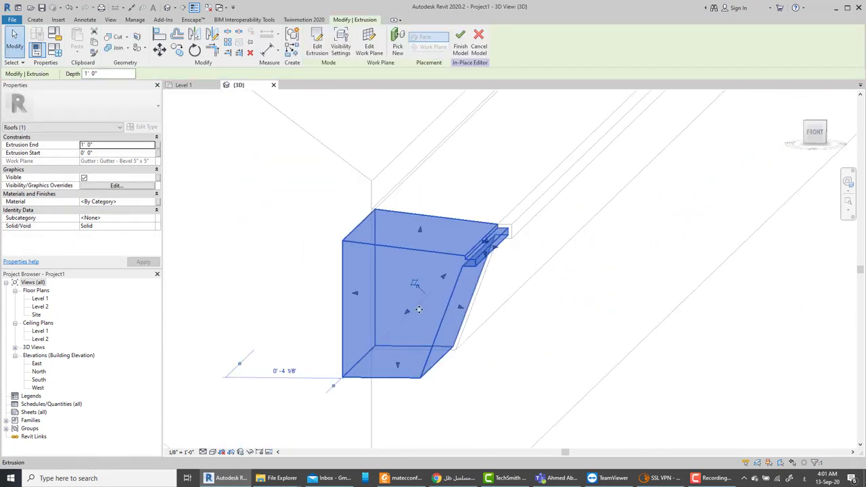
{"action": "left_click_drag", "start_coordinate": [401, 319], "coordinate": [441, 232]}
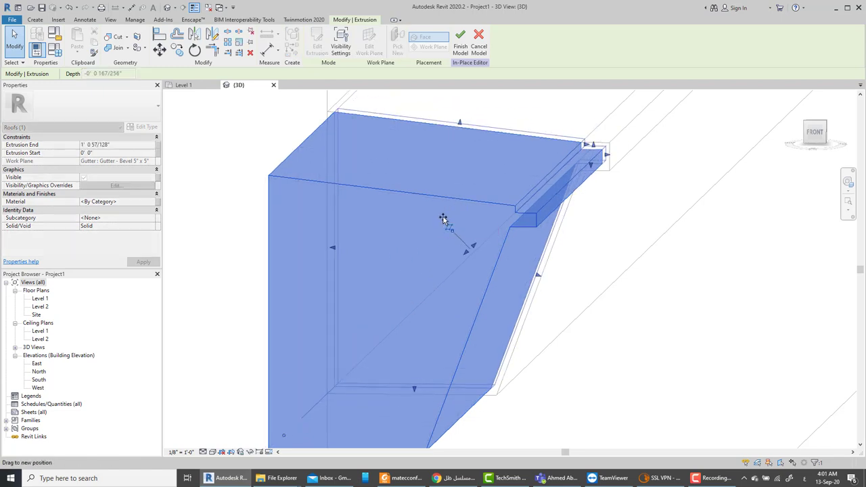
{"action": "scroll", "coordinate": [426, 264], "scroll_direction": "down", "scroll_amount": 1}
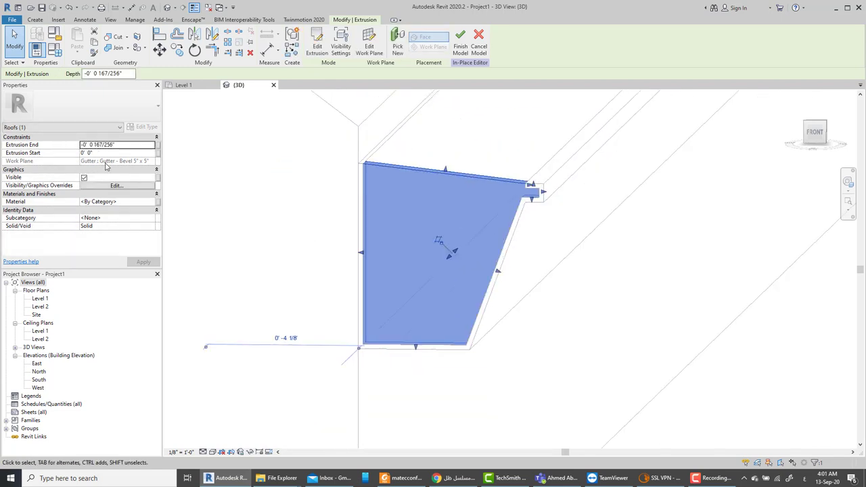
{"action": "middle_click_drag", "start_coordinate": [692, 275], "coordinate": [559, 348]}
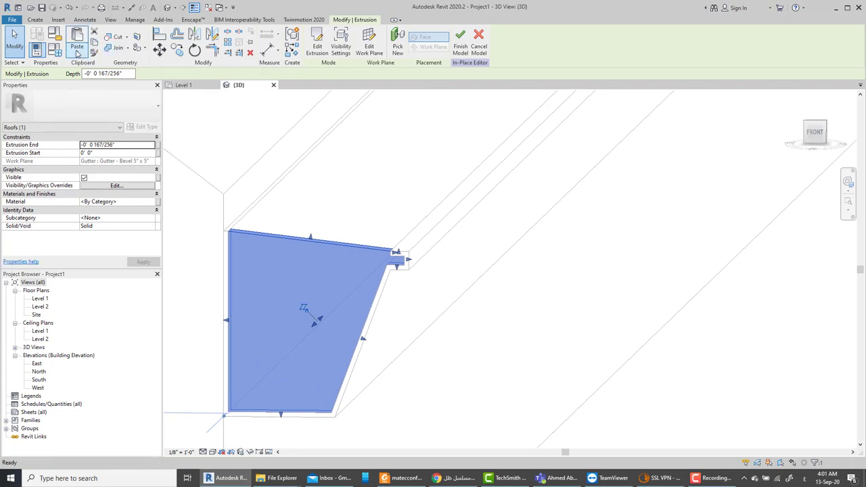
{"action": "left_click", "coordinate": [77, 54]}
{"action": "left_click", "coordinate": [116, 139]}
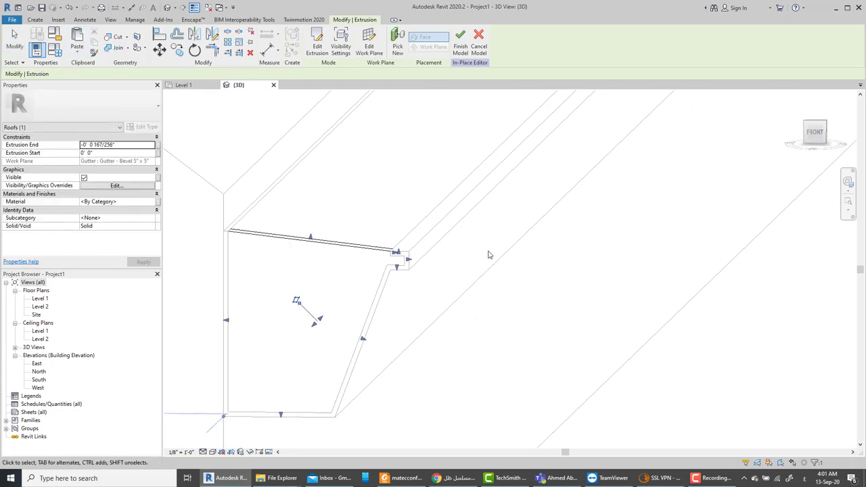
- Drag the extrusion end and start handles so the slab sits at the gutter's far end, ending at -41' 8"
{"action": "mouse_move", "coordinate": [320, 322]}
{"action": "left_mouse_down"}
{"action": "mouse_move", "coordinate": [489, 241]}
{"action": "mouse_move", "coordinate": [412, 236]}
{"action": "mouse_move", "coordinate": [443, 226]}
{"action": "left_mouse_up"}
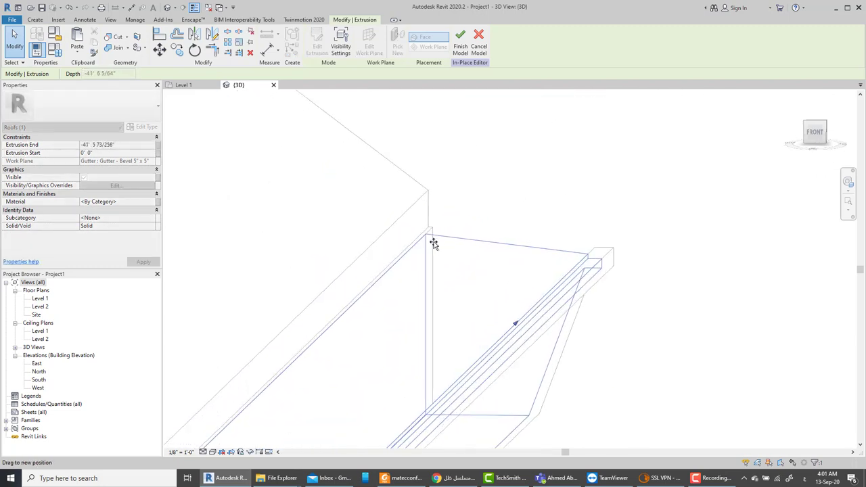
{"action": "scroll", "coordinate": [443, 226], "scroll_direction": "down", "scroll_amount": 3}
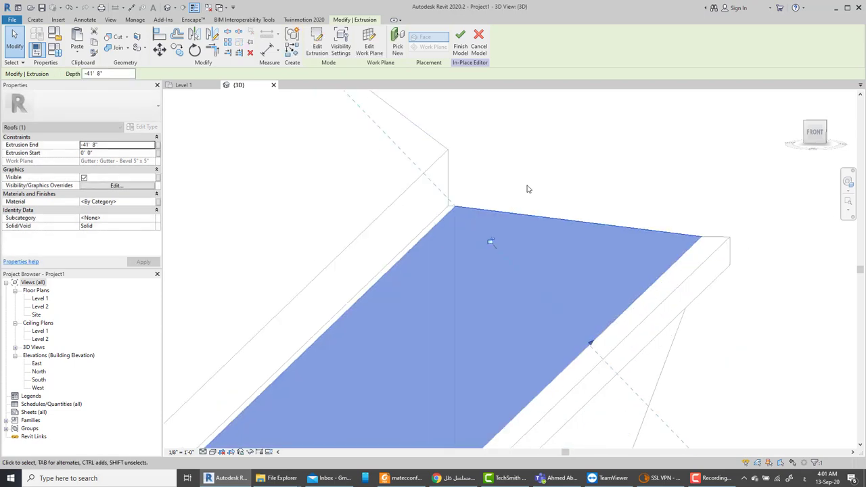
{"action": "middle_click_drag", "start_coordinate": [380, 309], "coordinate": [418, 267]}
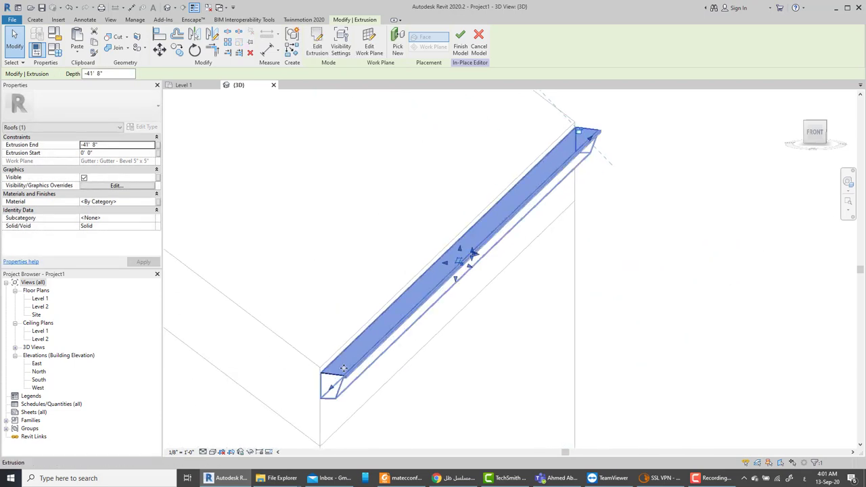
{"action": "mouse_move", "coordinate": [342, 388]}
{"action": "left_mouse_down"}
{"action": "mouse_move", "coordinate": [607, 144]}
{"action": "mouse_move", "coordinate": [520, 152]}
{"action": "left_mouse_up"}
{"action": "middle_click_drag", "start_coordinate": [521, 156], "coordinate": [470, 296], "text": "shift"}
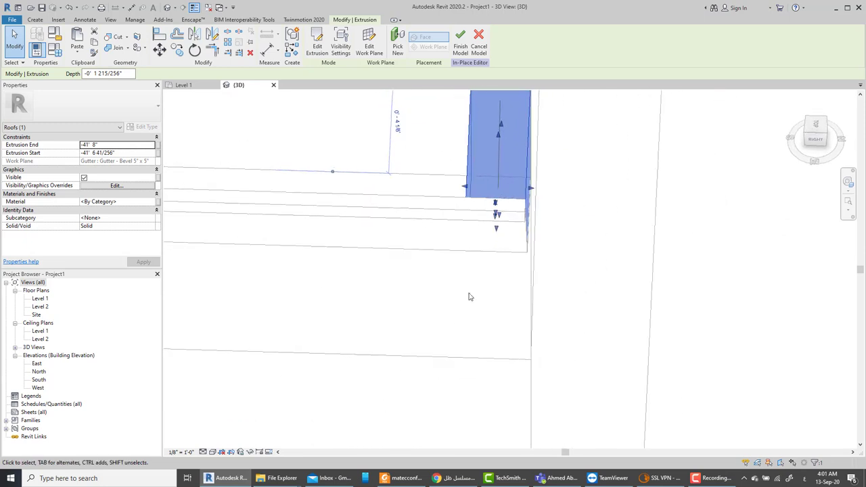
- Adjust the end cap's extrusion start to -41' 7 215/256"
{"action": "left_click_drag", "start_coordinate": [464, 187], "coordinate": [521, 185]}
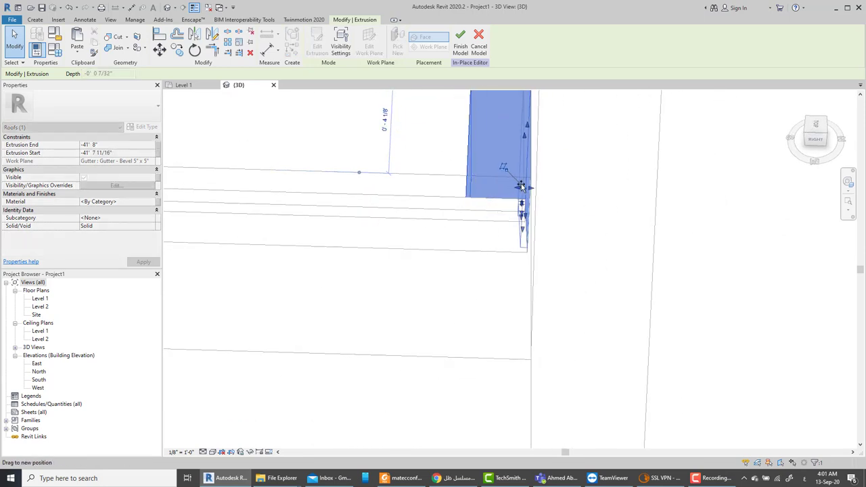
{"action": "left_click", "coordinate": [680, 245]}
{"action": "middle_click_drag", "start_coordinate": [692, 247], "coordinate": [352, 154], "text": "shift"}
- Join the end cap with the adjacent solid and finish the Roofs 1 in-place model
{"action": "left_click", "coordinate": [121, 49]}
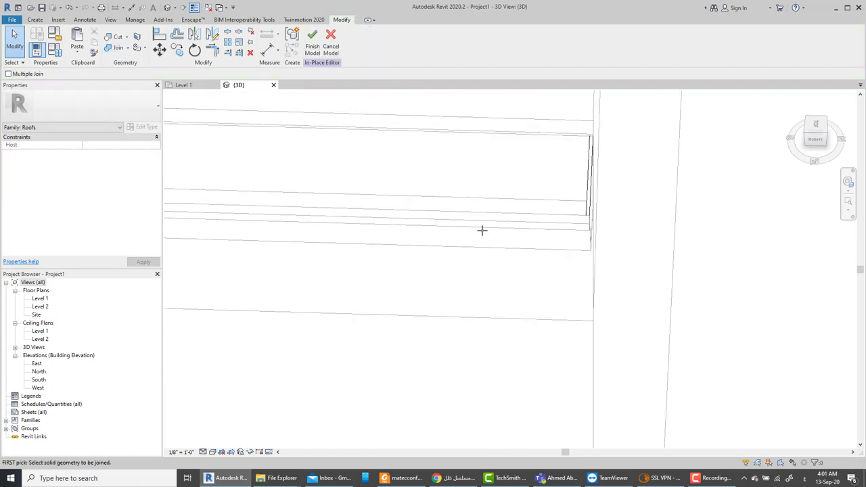
{"action": "left_click", "coordinate": [590, 199]}
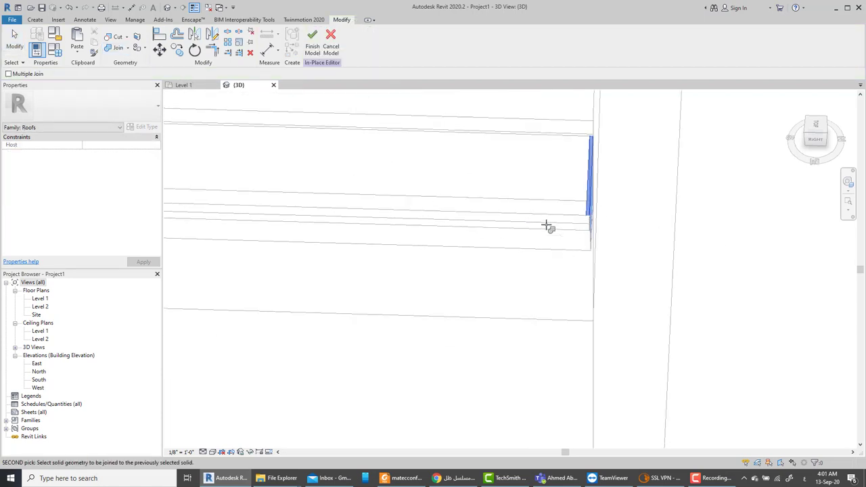
{"action": "left_click", "coordinate": [311, 40]}
- Join the wall end with the gutter end-cap solid using Join Geometry
{"action": "left_click", "coordinate": [108, 52]}
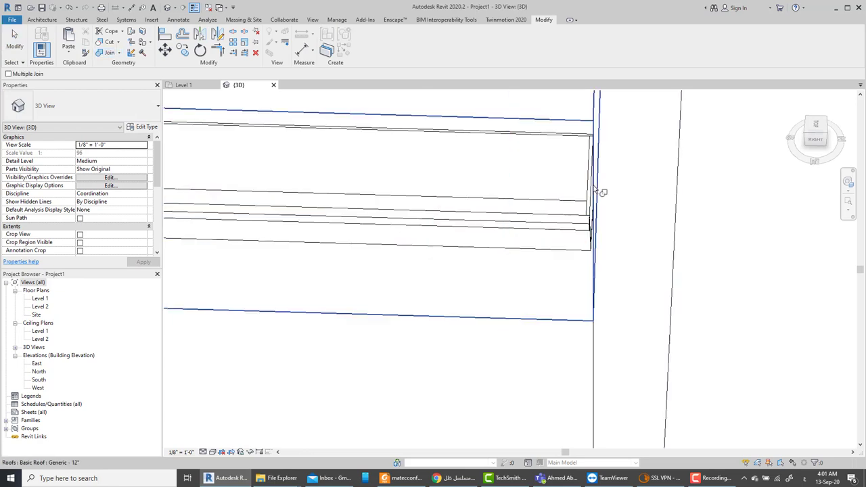
{"action": "mouse_move", "coordinate": [582, 230]}
{"action": "middle_mouse_down", "text": "shift"}
{"action": "mouse_move", "coordinate": [759, 274]}
{"action": "mouse_move", "coordinate": [663, 261]}
{"action": "mouse_move", "coordinate": [769, 251]}
{"action": "mouse_move", "coordinate": [721, 271]}
{"action": "mouse_move", "coordinate": [460, 278]}
{"action": "mouse_move", "coordinate": [353, 236]}
{"action": "mouse_move", "coordinate": [405, 277]}
{"action": "middle_mouse_up", "text": "shift"}
{"action": "left_click", "coordinate": [406, 277]}
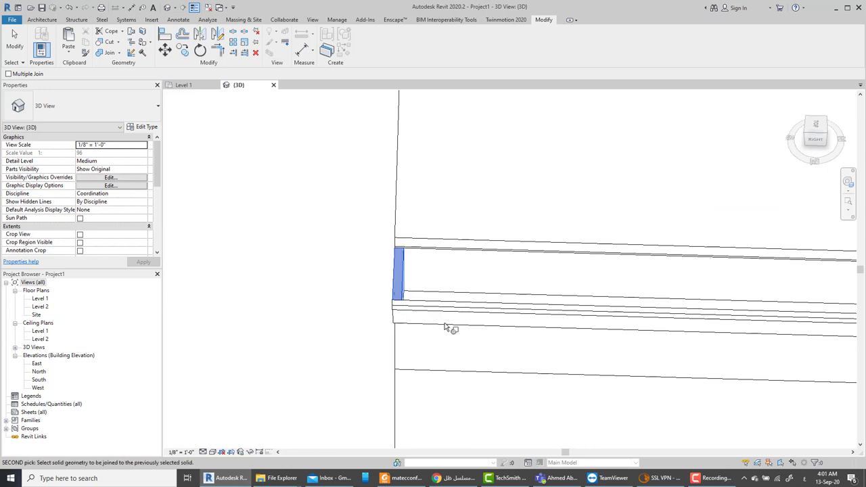
{"action": "left_click", "coordinate": [445, 327]}
{"action": "middle_click_drag", "start_coordinate": [241, 300], "coordinate": [296, 284], "text": "shift"}
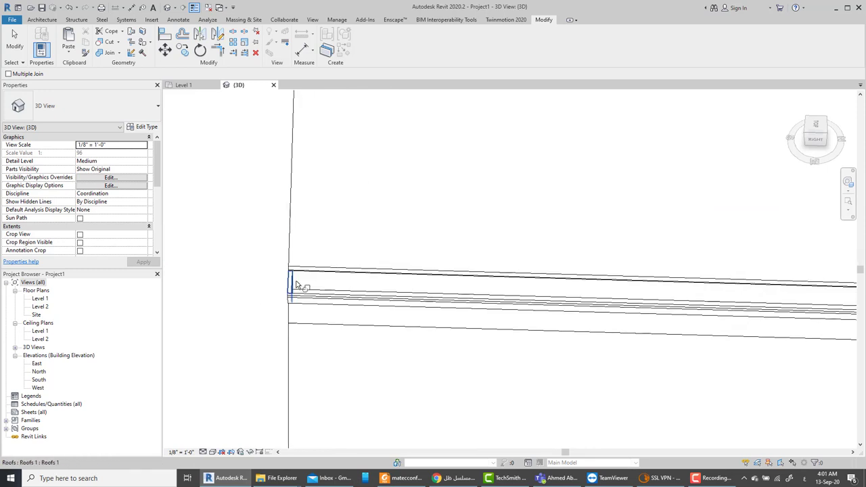
{"action": "middle_click_drag", "start_coordinate": [232, 270], "coordinate": [232, 262], "text": "shift"}
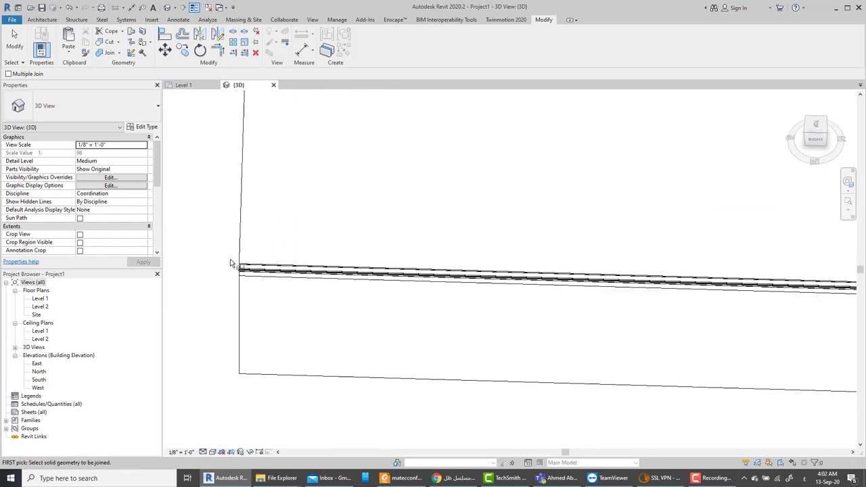
{"action": "key", "text": "Escape"}
{"action": "mouse_move", "coordinate": [798, 290]}
{"action": "middle_mouse_down", "text": "shift"}
{"action": "mouse_move", "coordinate": [771, 344]}
{"action": "mouse_move", "coordinate": [690, 280]}
{"action": "mouse_move", "coordinate": [609, 302]}
{"action": "mouse_move", "coordinate": [420, 301]}
{"action": "middle_mouse_up", "text": "shift"}
- Open the Level 2 floor plan and frame the building's upper-right wall corner
{"action": "double_click", "coordinate": [40, 298]}
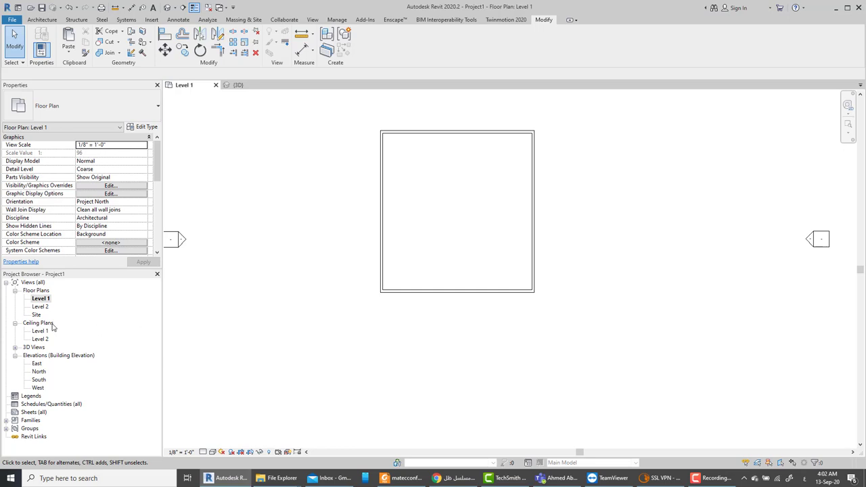
{"action": "double_click", "coordinate": [40, 306]}
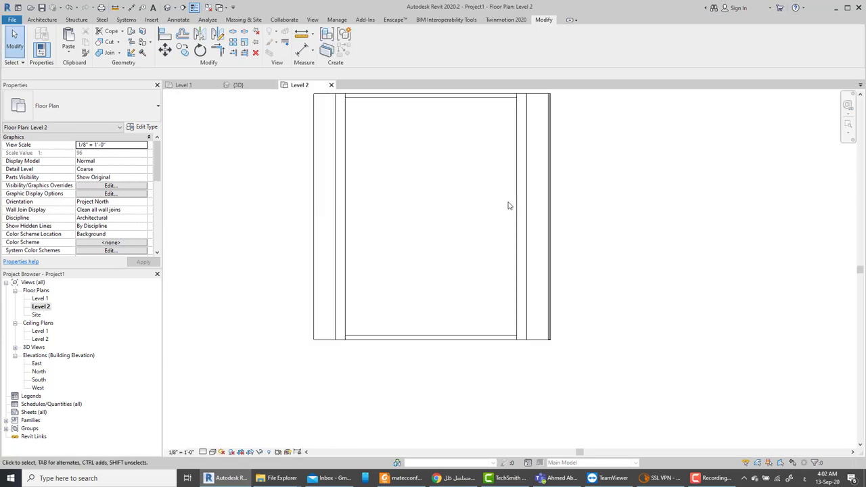
{"action": "scroll", "coordinate": [575, 346], "scroll_direction": "up", "scroll_amount": 2}
{"action": "scroll", "coordinate": [548, 336], "scroll_direction": "up", "scroll_amount": 2}
{"action": "scroll", "coordinate": [187, 147], "scroll_direction": "down", "scroll_amount": 1}
{"action": "scroll", "coordinate": [395, 351], "scroll_direction": "up", "scroll_amount": 1}
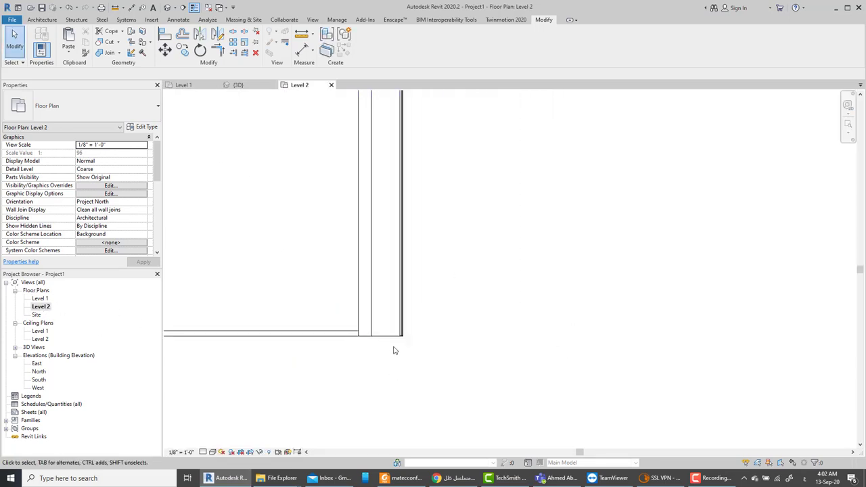
{"action": "mouse_move", "coordinate": [457, 185]}
{"action": "middle_mouse_down"}
{"action": "mouse_move", "coordinate": [453, 315]}
{"action": "mouse_move", "coordinate": [442, 63]}
{"action": "middle_mouse_up"}
- Draw a horizontal reference plane across the right wall, leaving it unnamed
{"action": "left_click", "coordinate": [42, 19]}
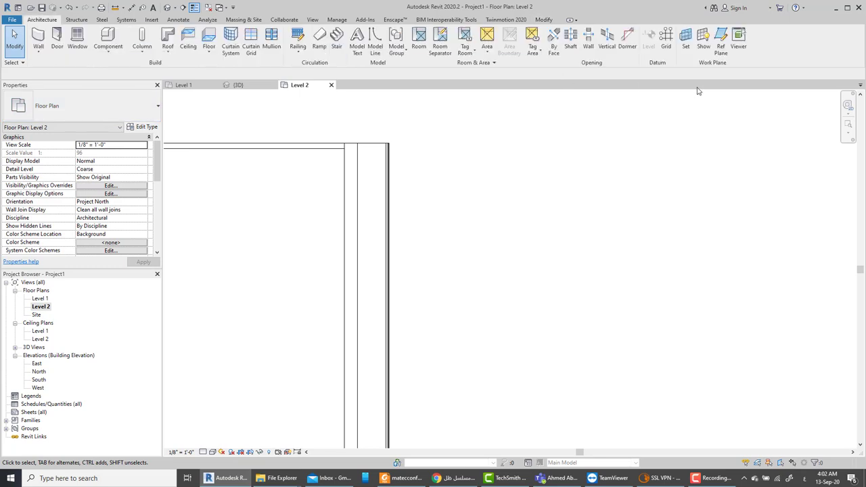
{"action": "left_click", "coordinate": [720, 40]}
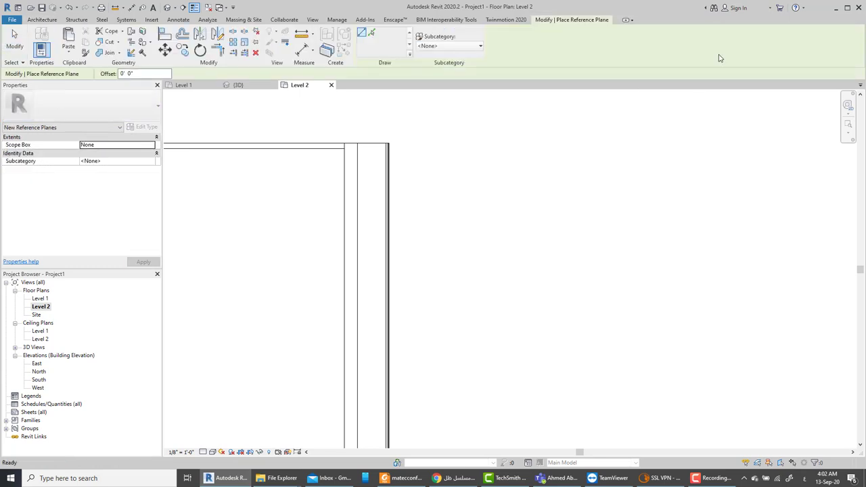
{"action": "scroll", "coordinate": [372, 145], "scroll_direction": "up", "scroll_amount": 3}
{"action": "left_click", "coordinate": [240, 183]}
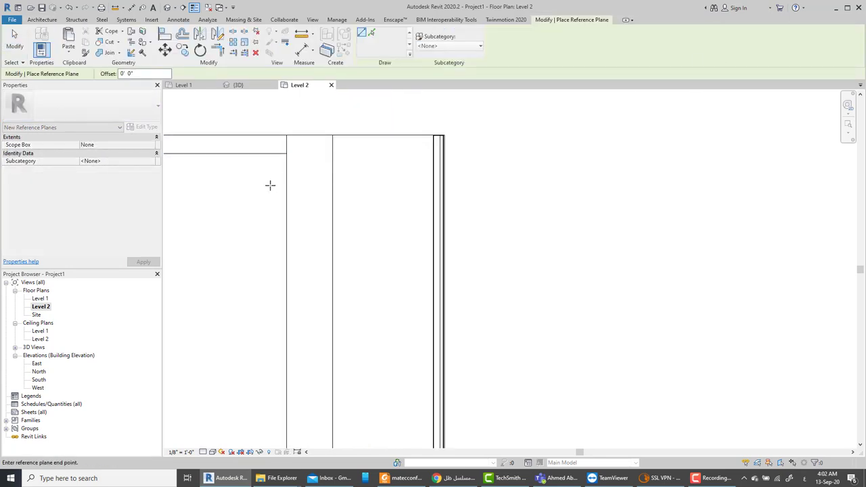
{"action": "left_click", "coordinate": [591, 183]}
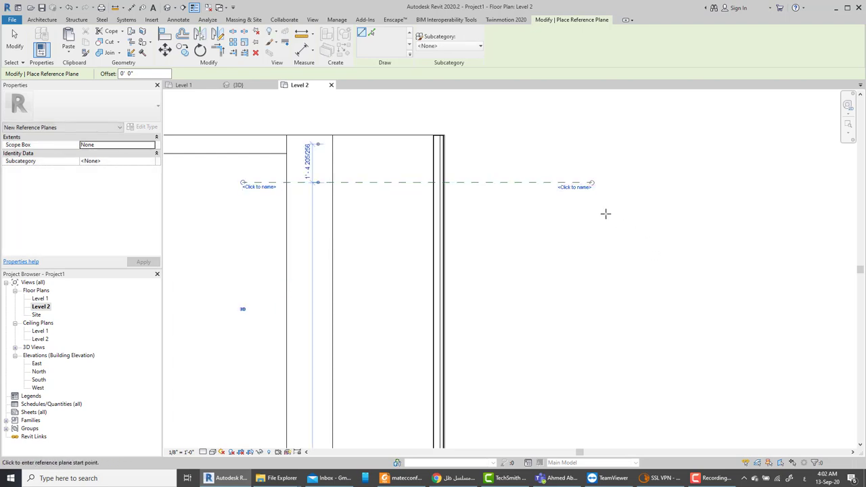
{"action": "left_click", "coordinate": [576, 187]}
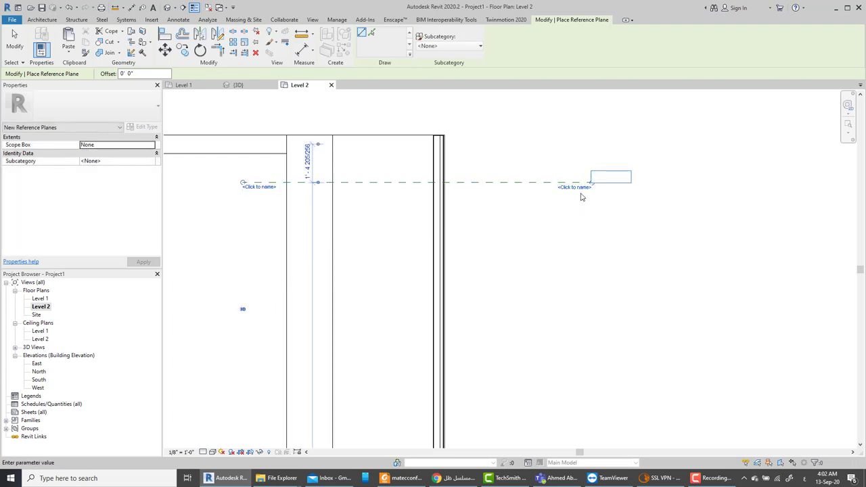
{"action": "type", "text": "س"}
{"action": "left_click", "coordinate": [628, 263]}
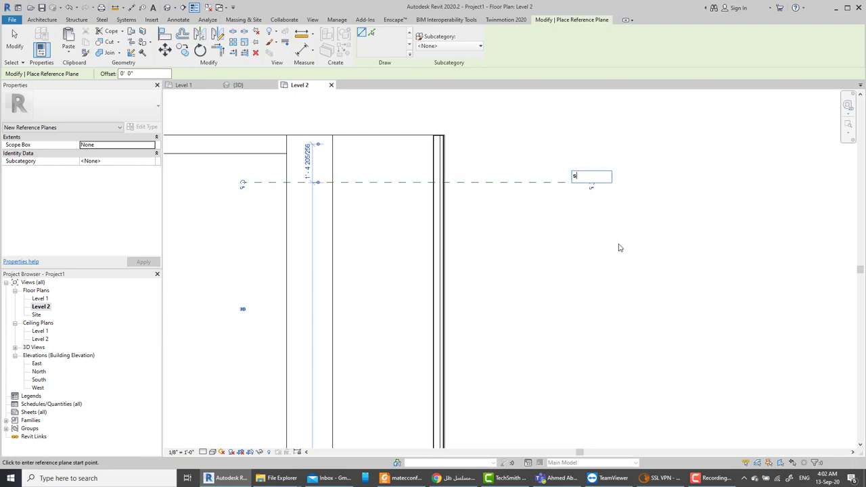
{"action": "scroll", "coordinate": [550, 283], "scroll_direction": "down", "scroll_amount": 2}
{"action": "scroll", "coordinate": [549, 281], "scroll_direction": "down", "scroll_amount": 2}
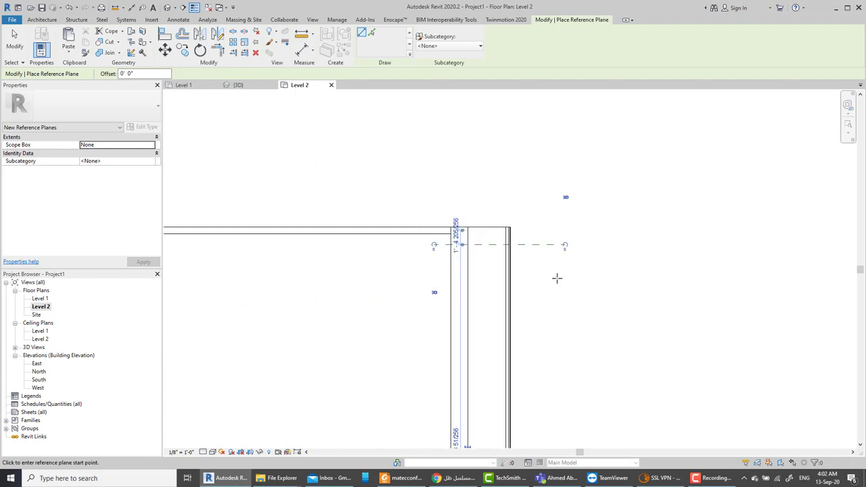
{"action": "key", "text": "Escape"}
{"action": "key", "text": "Escape"}
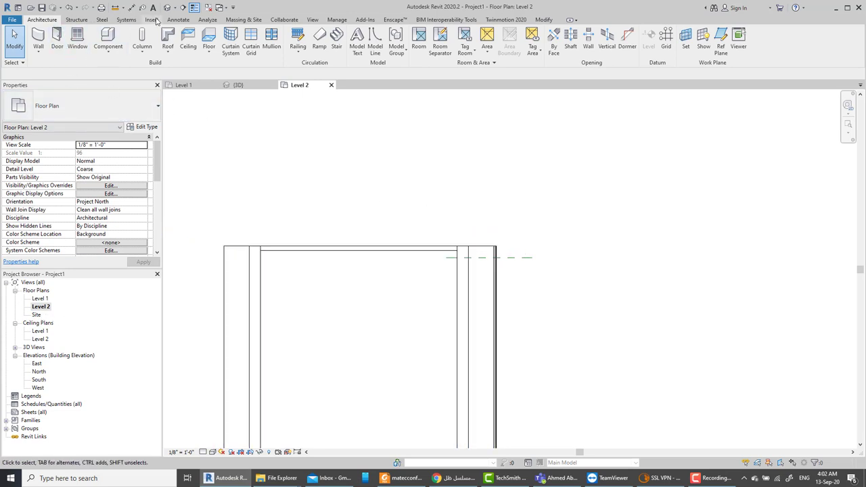
- Draw a horizontal section line from the left wall to past the right wall
{"action": "left_click", "coordinate": [193, 7]}
{"action": "left_click", "coordinate": [203, 281]}
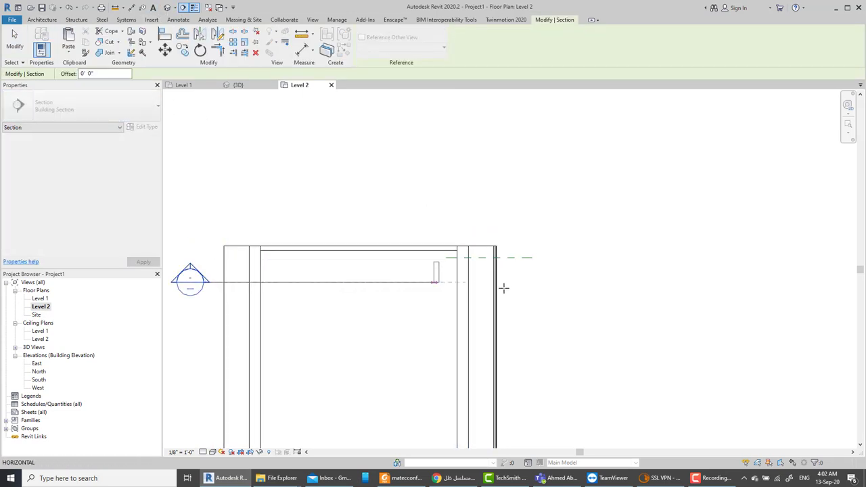
{"action": "left_click", "coordinate": [576, 284]}
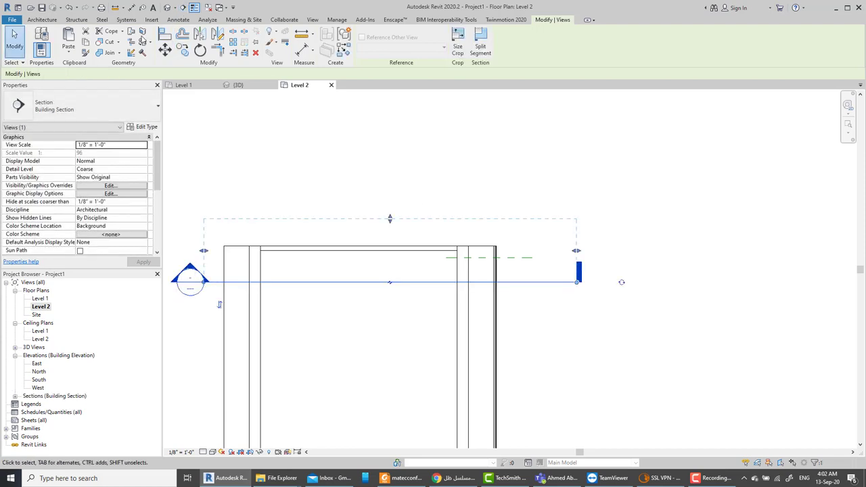
- Open Section 1 and zoom in on the roof edge and gutter profile
{"action": "right_click", "coordinate": [506, 282]}
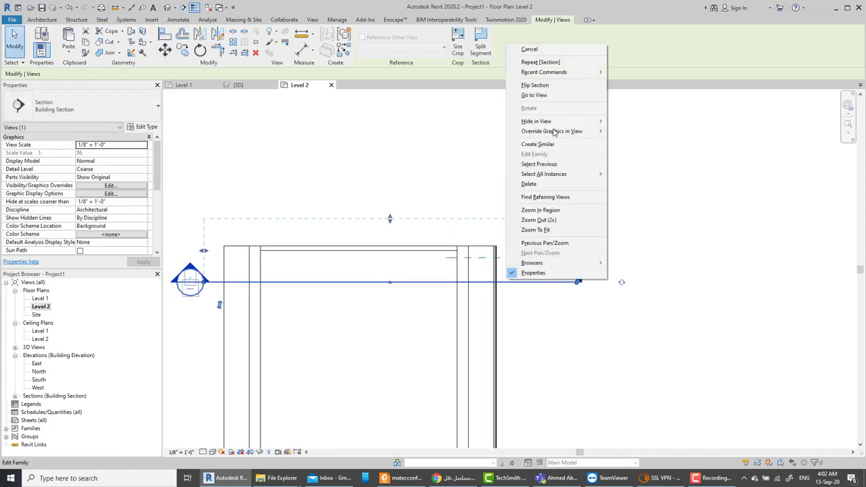
{"action": "left_click", "coordinate": [533, 95]}
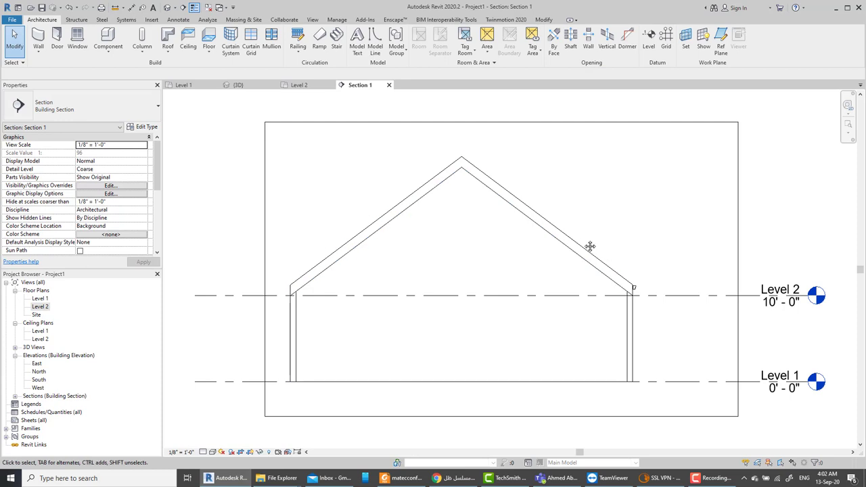
{"action": "middle_click_drag", "start_coordinate": [642, 245], "coordinate": [473, 242]}
{"action": "scroll", "coordinate": [473, 242], "scroll_direction": "up", "scroll_amount": 5}
{"action": "scroll", "coordinate": [474, 243], "scroll_direction": "up", "scroll_amount": 4}
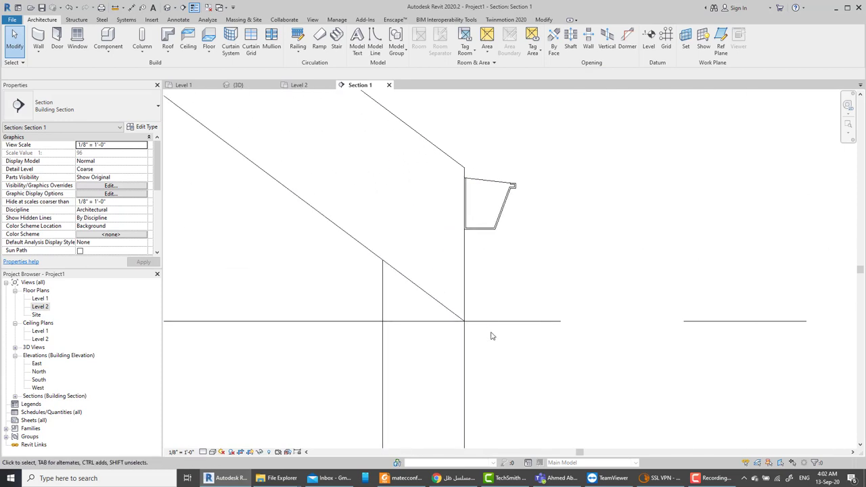
{"action": "scroll", "coordinate": [480, 304], "scroll_direction": "down", "scroll_amount": 1}
{"action": "scroll", "coordinate": [461, 279], "scroll_direction": "down", "scroll_amount": 1}
{"action": "scroll", "coordinate": [466, 292], "scroll_direction": "down", "scroll_amount": 2}
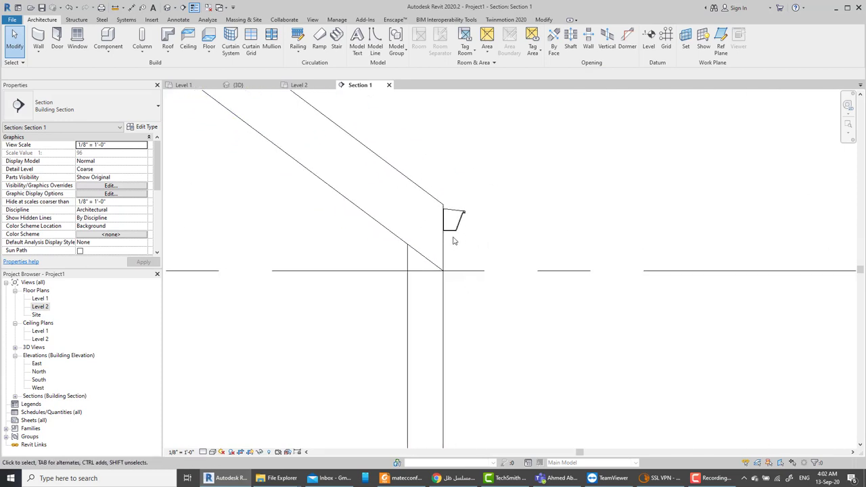
{"action": "scroll", "coordinate": [455, 241], "scroll_direction": "up", "scroll_amount": 2}
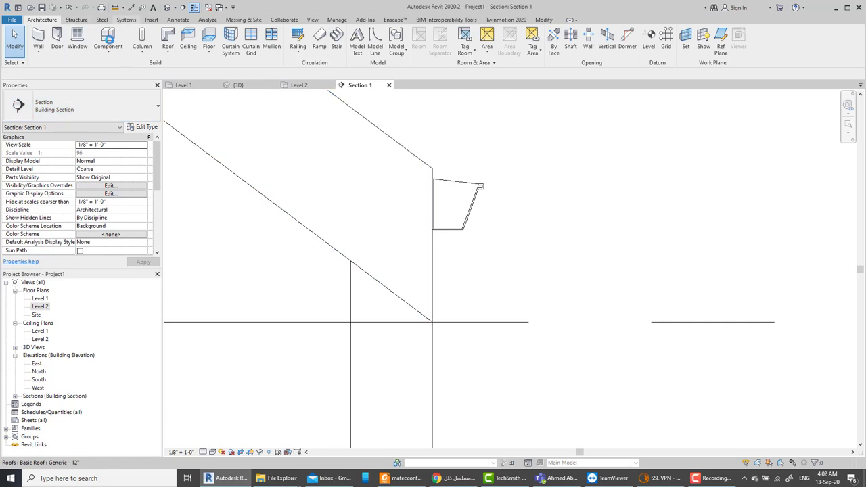
- Draw a short vertical pipe directly beneath the eave gutter in Section 1
{"action": "left_click", "coordinate": [126, 19]}
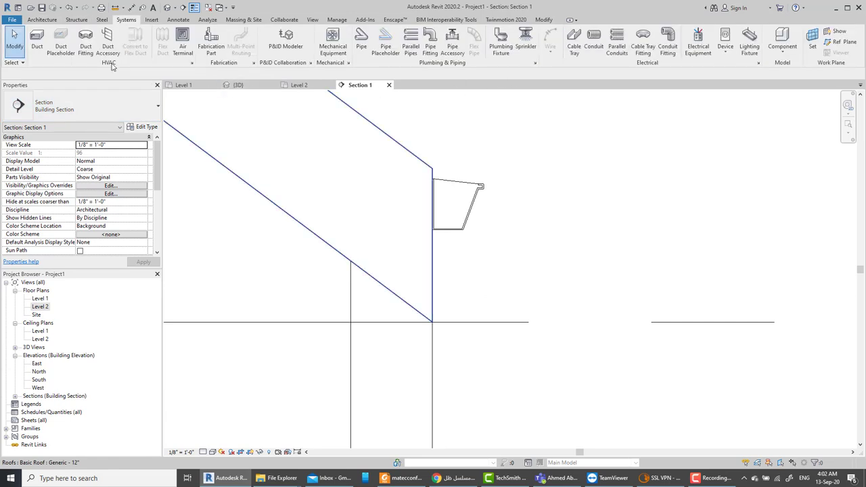
{"action": "left_click", "coordinate": [361, 41]}
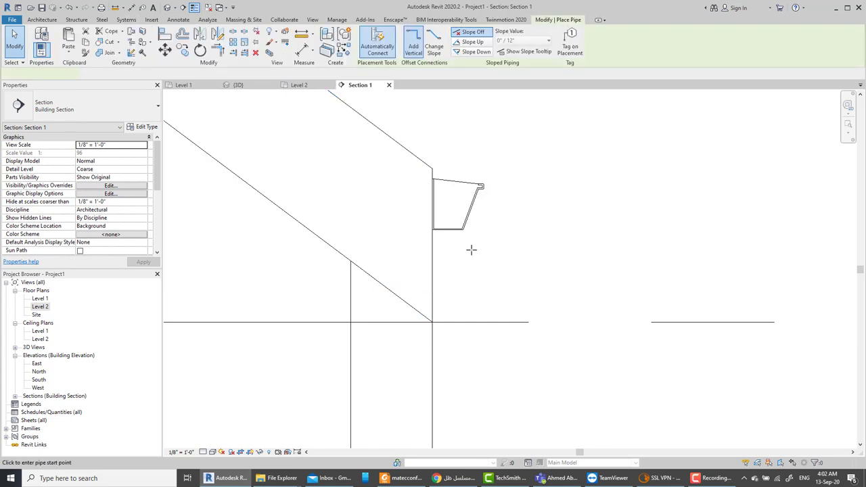
{"action": "scroll", "coordinate": [466, 243], "scroll_direction": "up", "scroll_amount": 3}
{"action": "scroll", "coordinate": [447, 226], "scroll_direction": "up", "scroll_amount": 2}
{"action": "scroll", "coordinate": [445, 213], "scroll_direction": "up", "scroll_amount": 2}
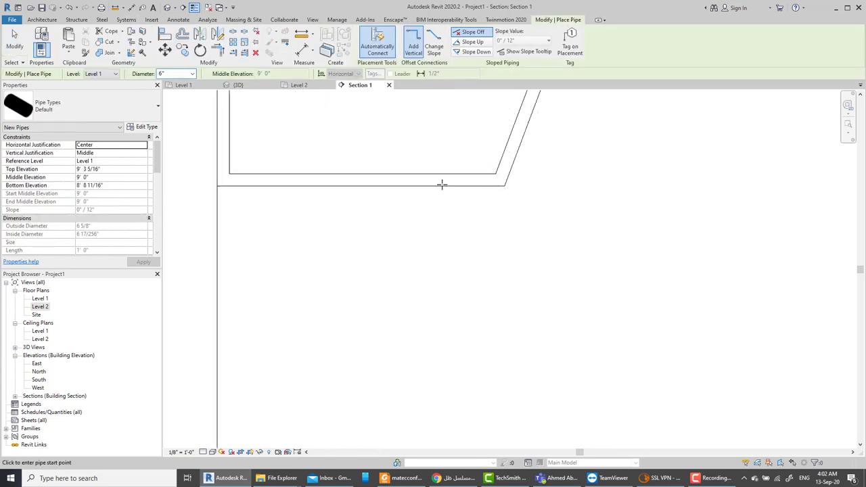
{"action": "left_click", "coordinate": [442, 184]}
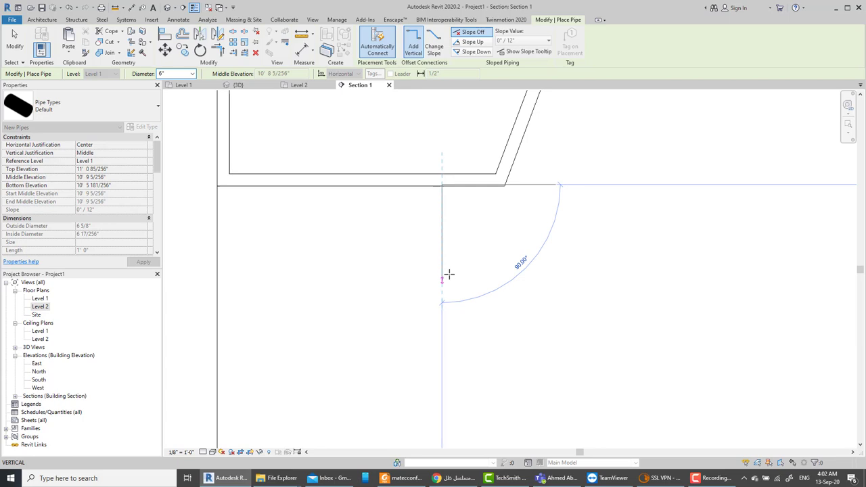
{"action": "key", "text": "Escape"}
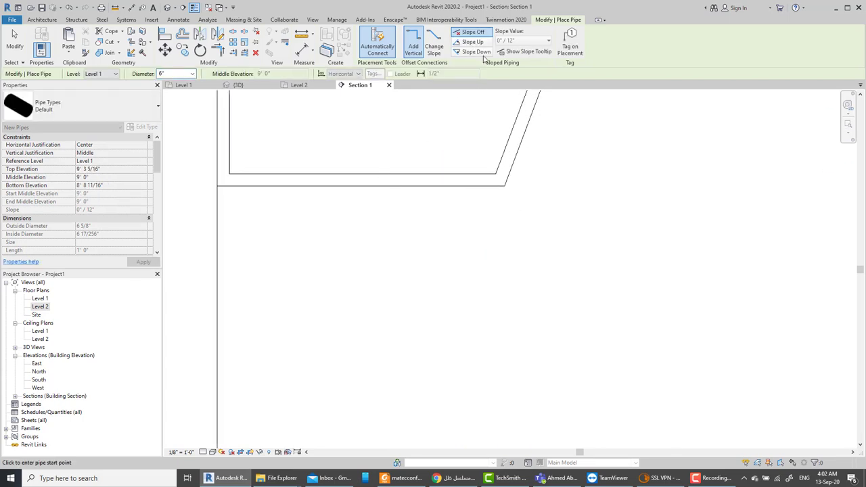
{"action": "left_click", "coordinate": [447, 183]}
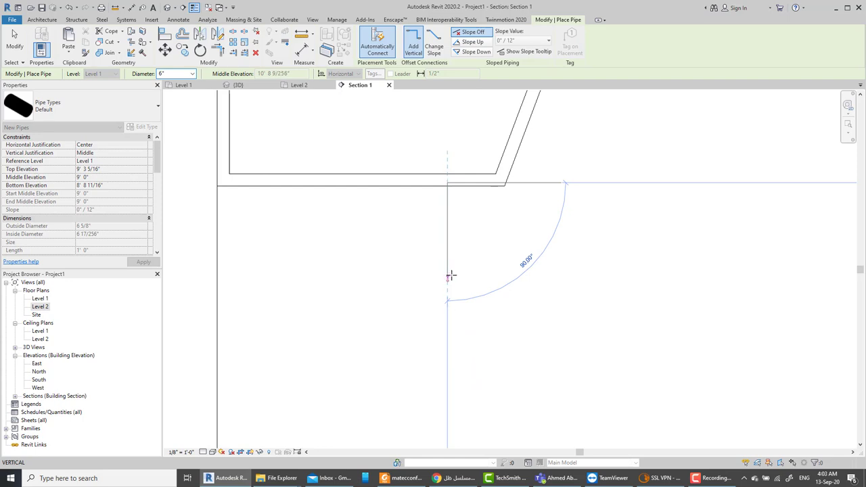
{"action": "left_click", "coordinate": [450, 276]}
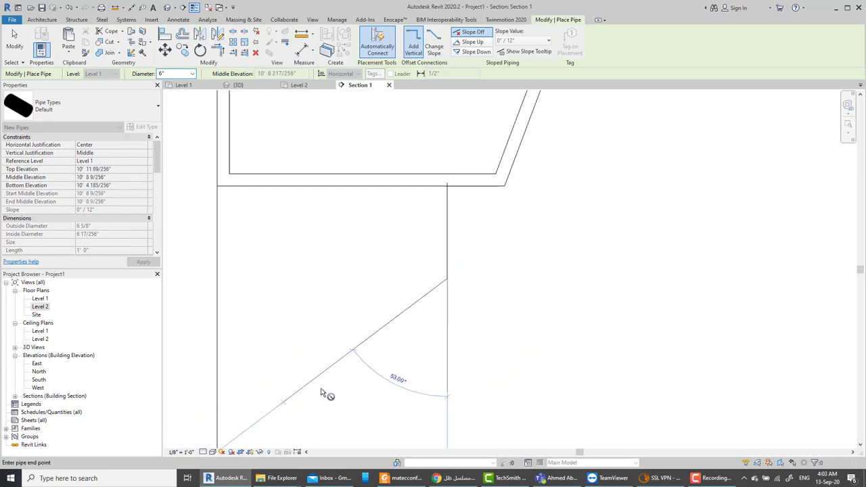
{"action": "key", "text": "Escape"}
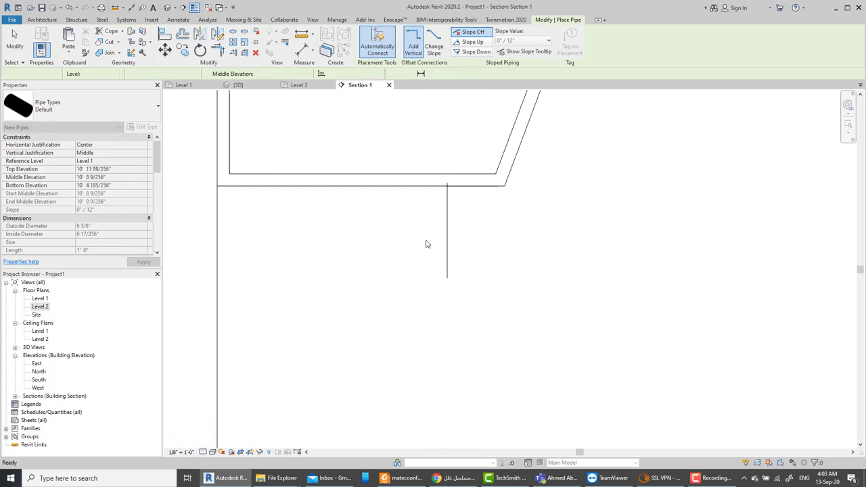
{"action": "key", "text": "Escape"}
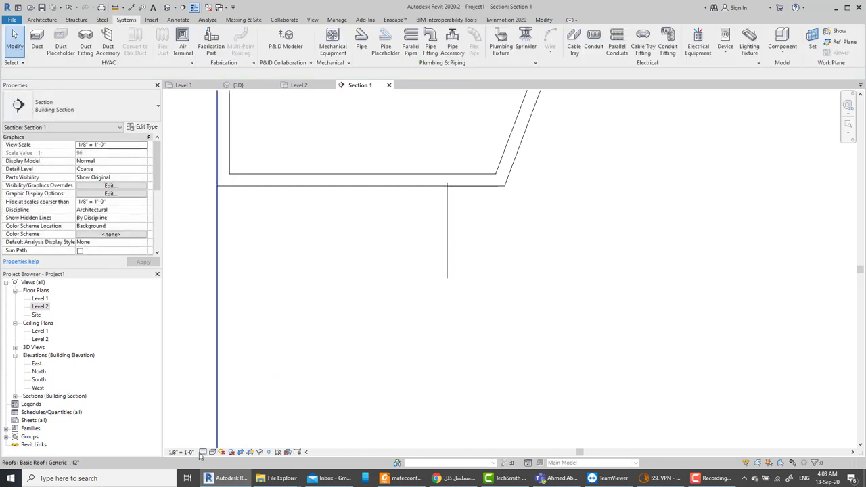
- Switch the view to Fine detail, resize the pipe from 6" to 1" diameter, and extend it downward
{"action": "left_click", "coordinate": [212, 451]}
{"action": "left_click", "coordinate": [207, 441]}
{"action": "scroll", "coordinate": [454, 258], "scroll_direction": "down", "scroll_amount": 4}
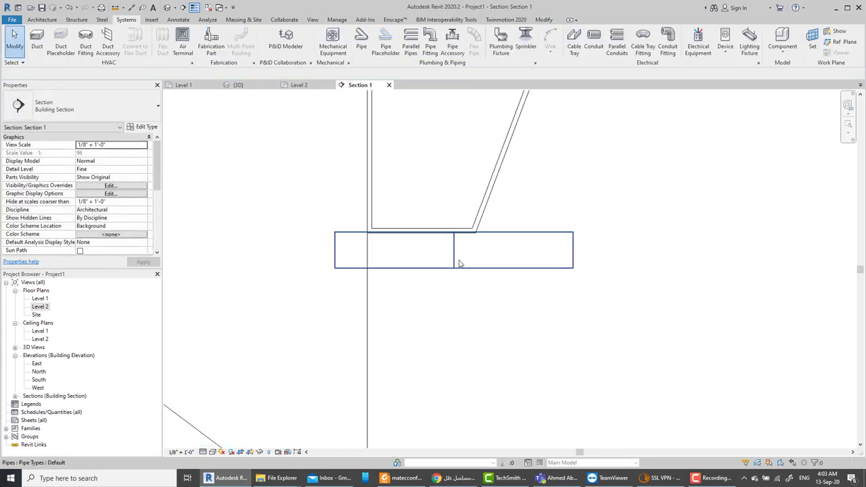
{"action": "scroll", "coordinate": [462, 268], "scroll_direction": "down", "scroll_amount": 4}
{"action": "left_click", "coordinate": [474, 257]}
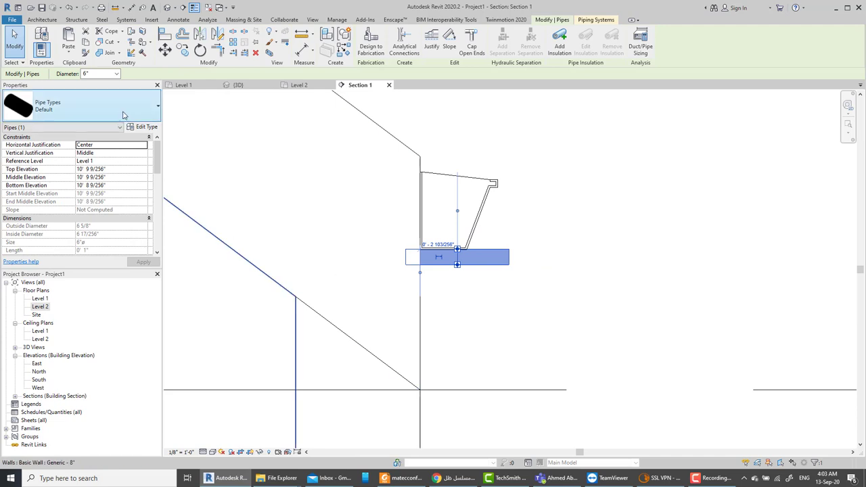
{"action": "left_click", "coordinate": [88, 75]}
{"action": "double_click", "coordinate": [86, 75]}
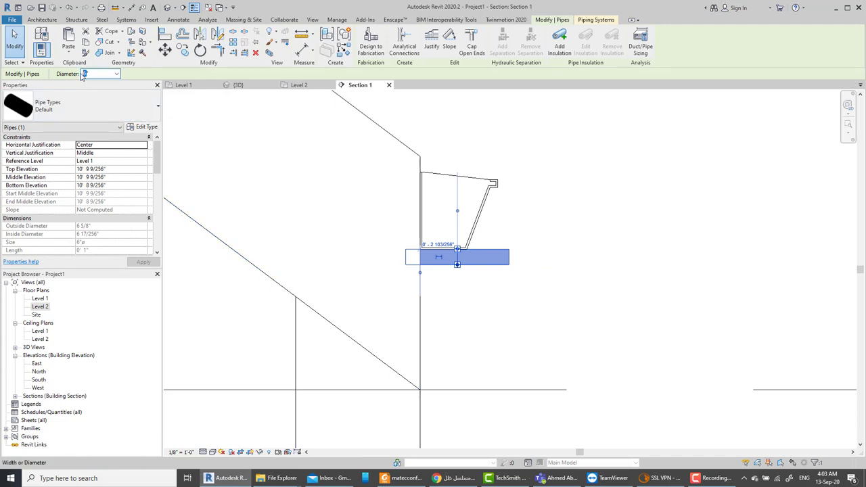
{"action": "type", "text": "1"}
{"action": "key", "text": "Return"}
{"action": "scroll", "coordinate": [446, 293], "scroll_direction": "up", "scroll_amount": 2}
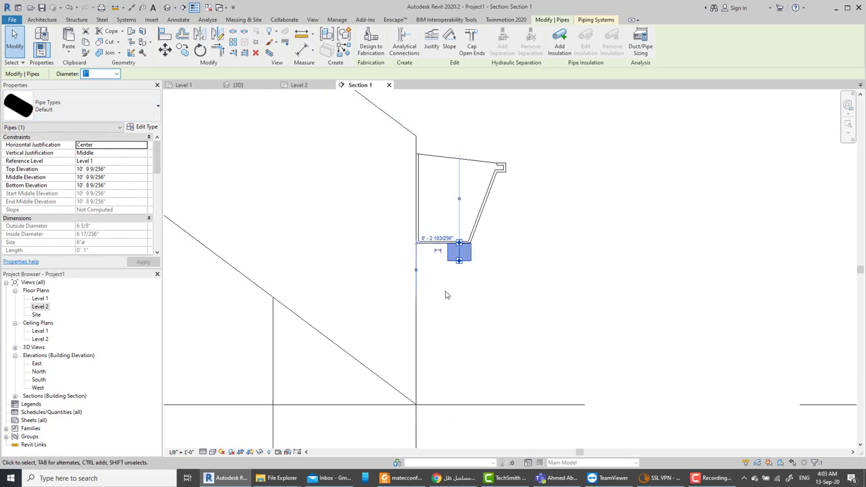
{"action": "scroll", "coordinate": [472, 245], "scroll_direction": "up", "scroll_amount": 2}
{"action": "left_click_drag", "start_coordinate": [472, 245], "coordinate": [473, 320]}
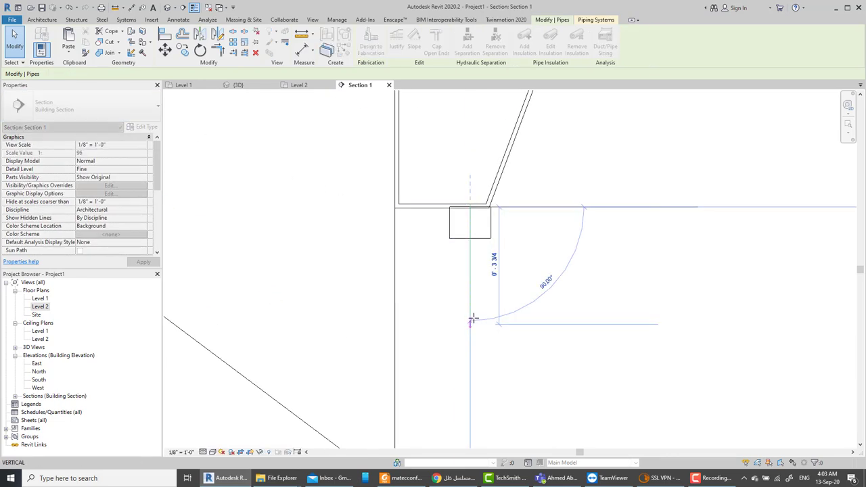
- Review the pipe type's elbow routing preferences, leaving Minimum Size at None, and close both dialogs
{"action": "left_click", "coordinate": [145, 127]}
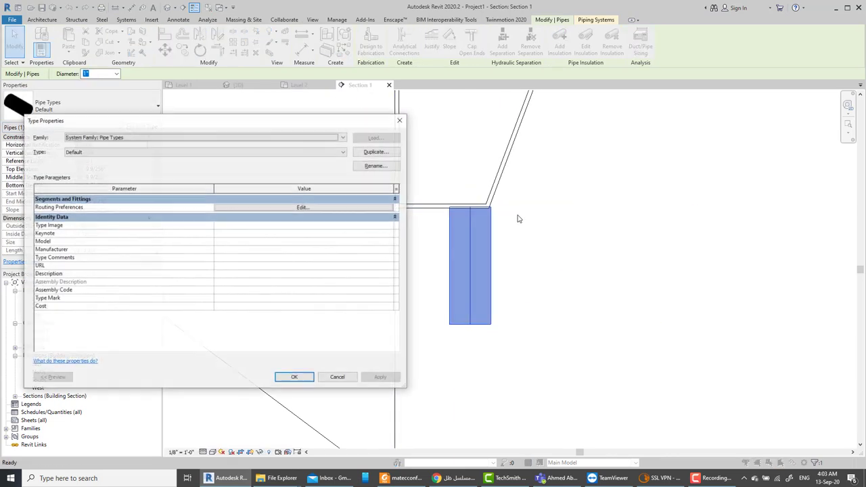
{"action": "left_click", "coordinate": [331, 207]}
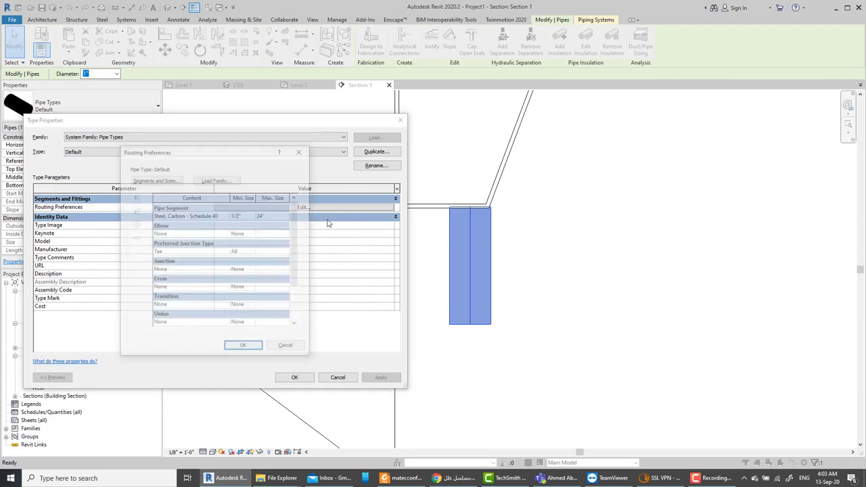
{"action": "left_click", "coordinate": [252, 234]}
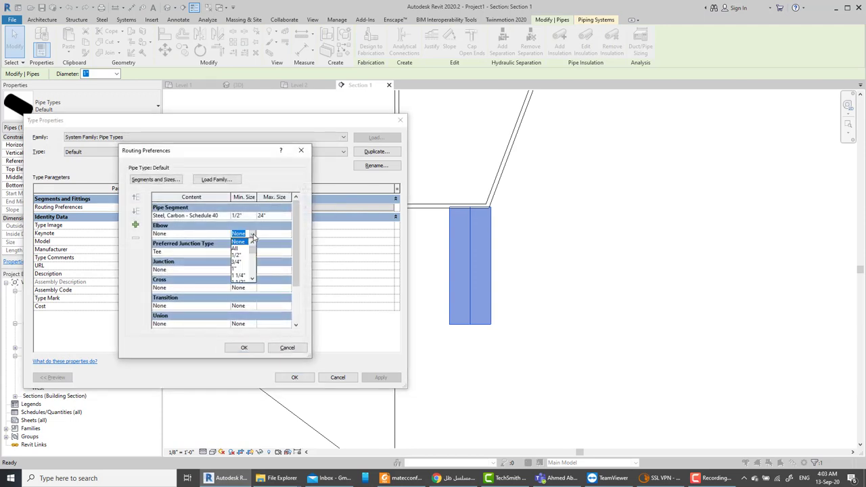
{"action": "left_click", "coordinate": [252, 237]}
{"action": "left_click", "coordinate": [227, 234]}
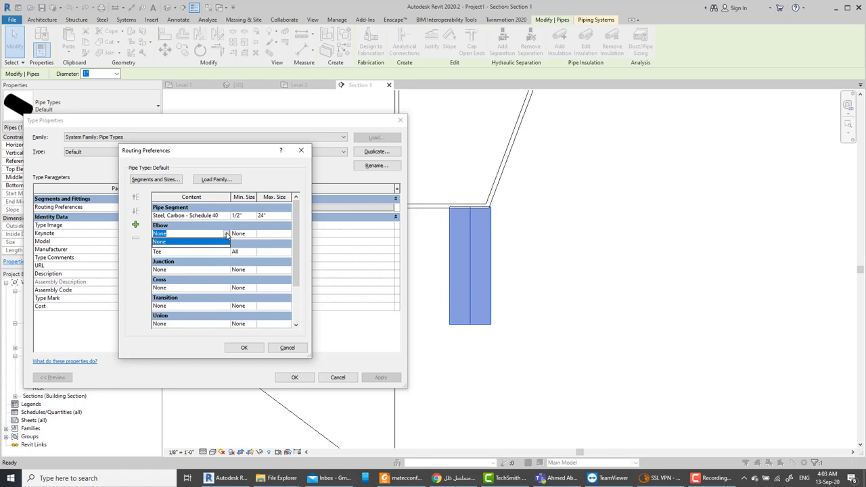
{"action": "left_click", "coordinate": [227, 234]}
{"action": "left_click", "coordinate": [286, 347]}
{"action": "left_click", "coordinate": [337, 377]}
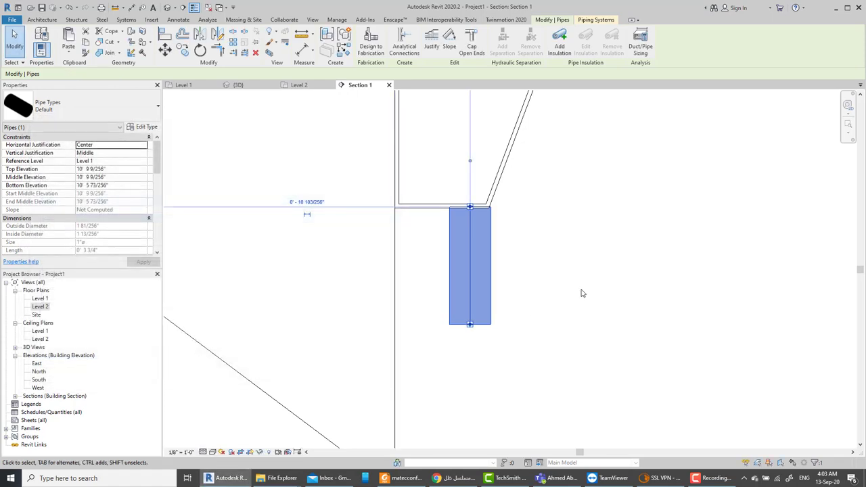
{"action": "left_click", "coordinate": [582, 292]}
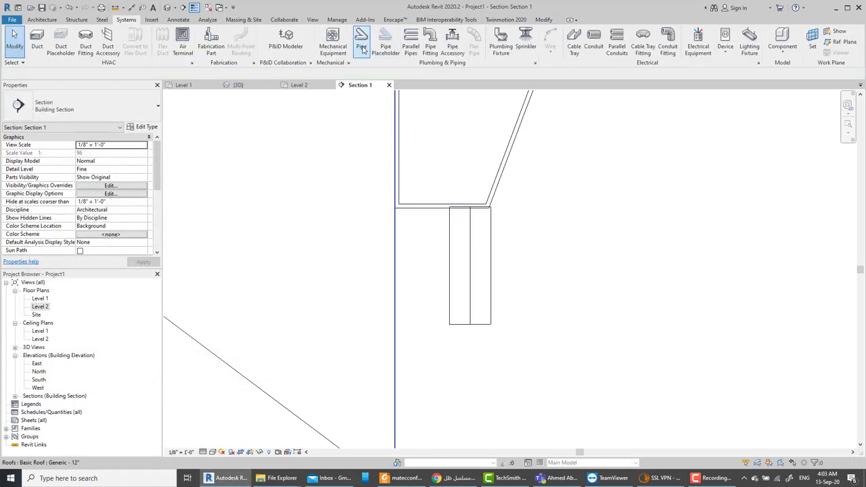
- Load M_Elbow - Generic.rfa from the US Metric > Pipe > Fittings > Generic library folder
{"action": "left_click", "coordinate": [153, 20]}
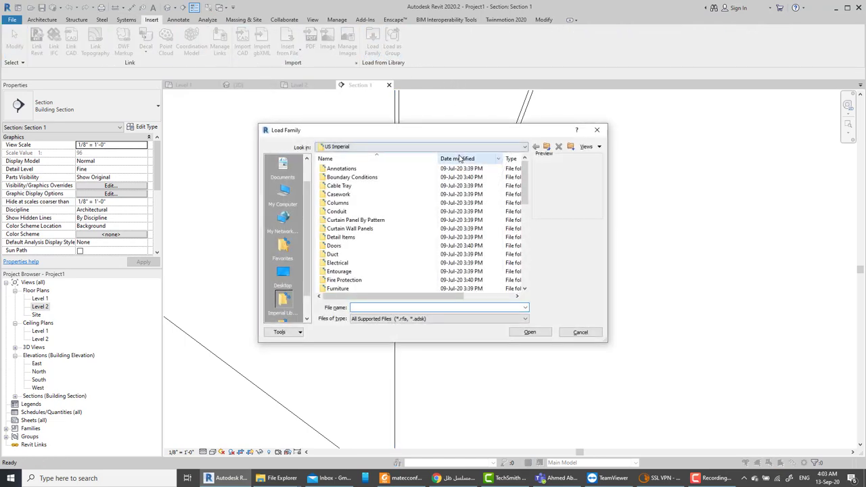
{"action": "left_click", "coordinate": [546, 147]}
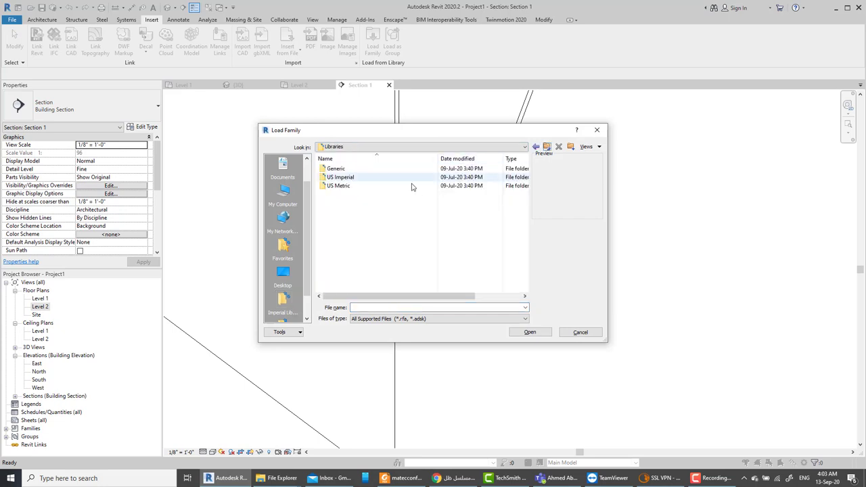
{"action": "double_click", "coordinate": [335, 185]}
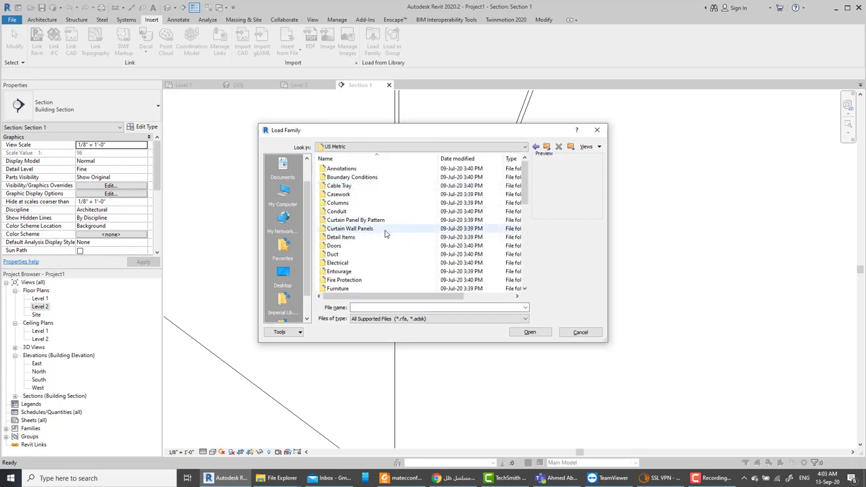
{"action": "key", "text": "p"}
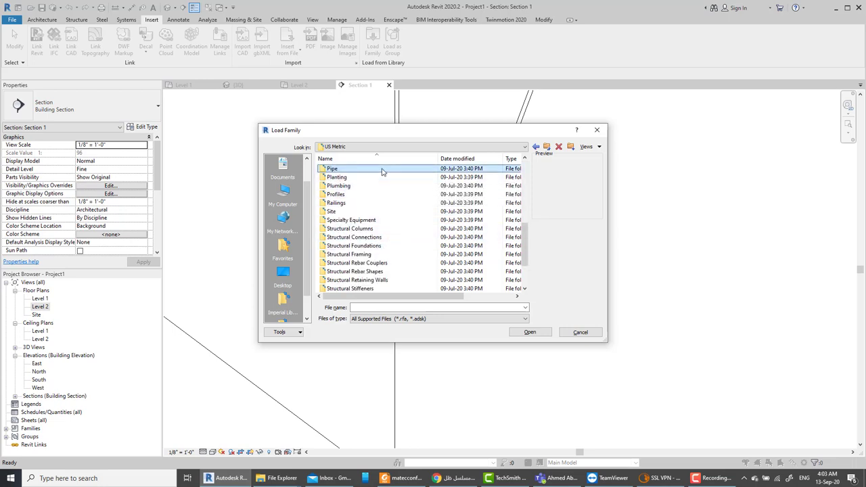
{"action": "double_click", "coordinate": [381, 169]}
{"action": "double_click", "coordinate": [335, 177]}
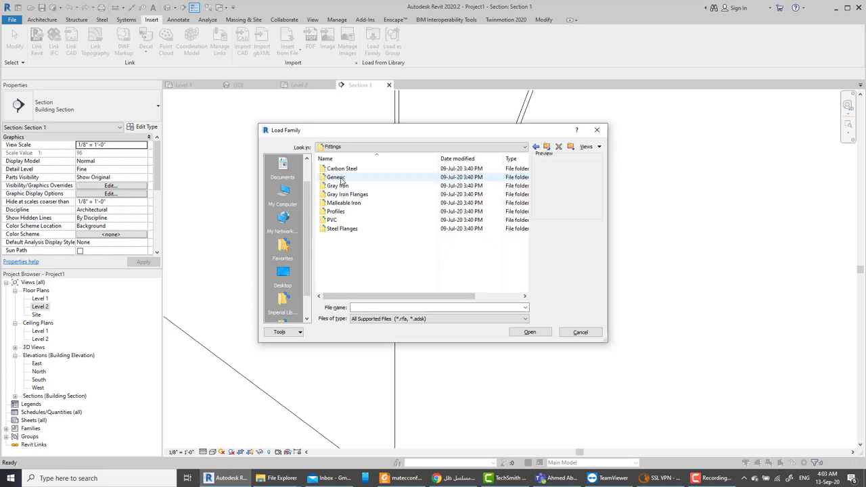
{"action": "double_click", "coordinate": [352, 183]}
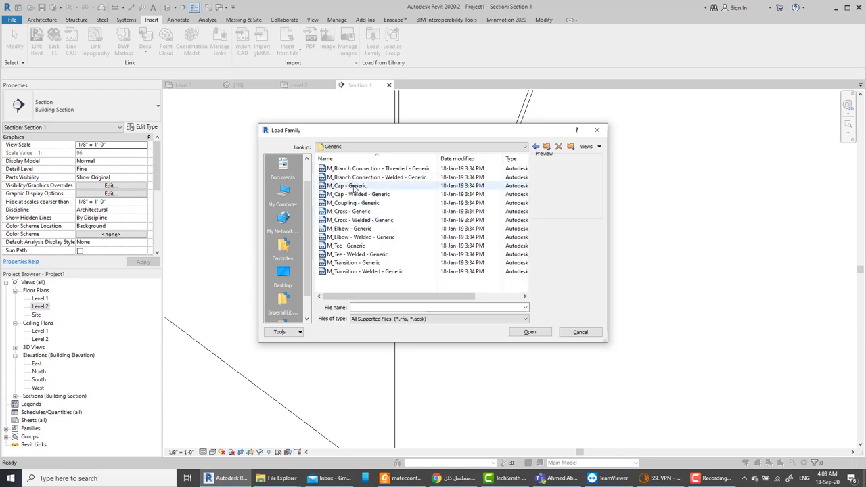
{"action": "left_click", "coordinate": [366, 230]}
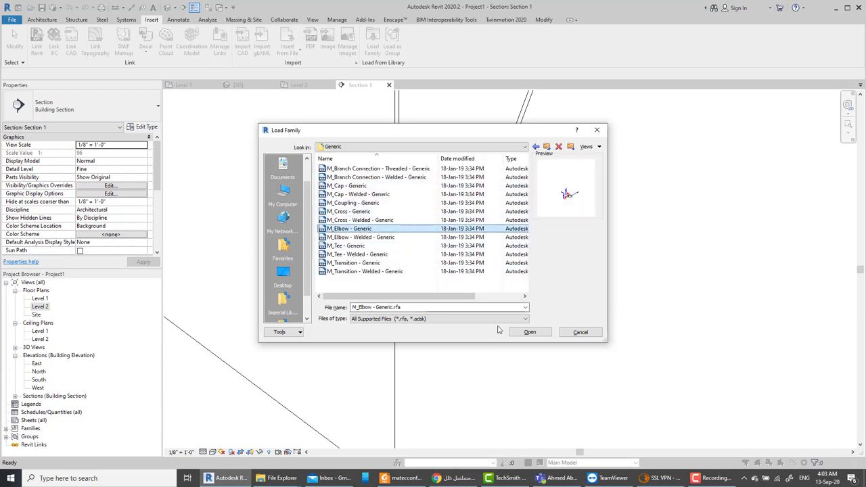
{"action": "left_click", "coordinate": [524, 332]}
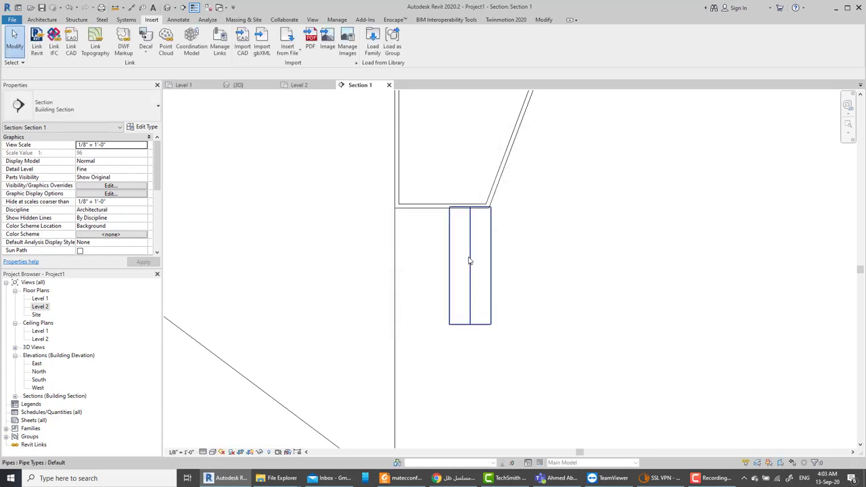
- Set the pipe type's Elbow routing preference to M_Elbow - Generic: Standard with Minimum Size All
{"action": "left_click", "coordinate": [247, 261]}
{"action": "left_click", "coordinate": [144, 127]}
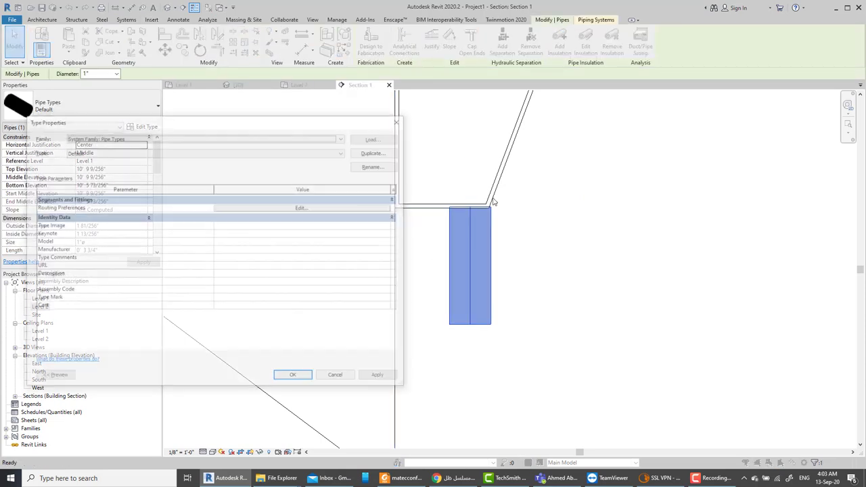
{"action": "left_click", "coordinate": [352, 209]}
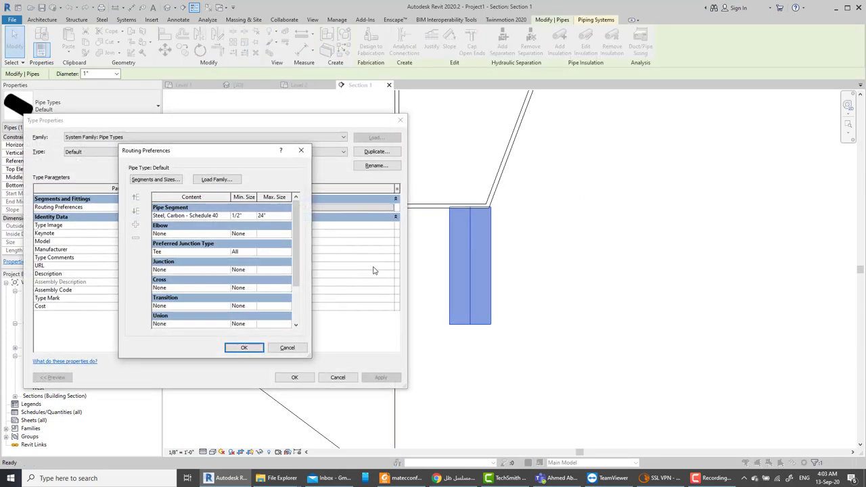
{"action": "left_click", "coordinate": [227, 233]}
{"action": "left_click", "coordinate": [214, 251]}
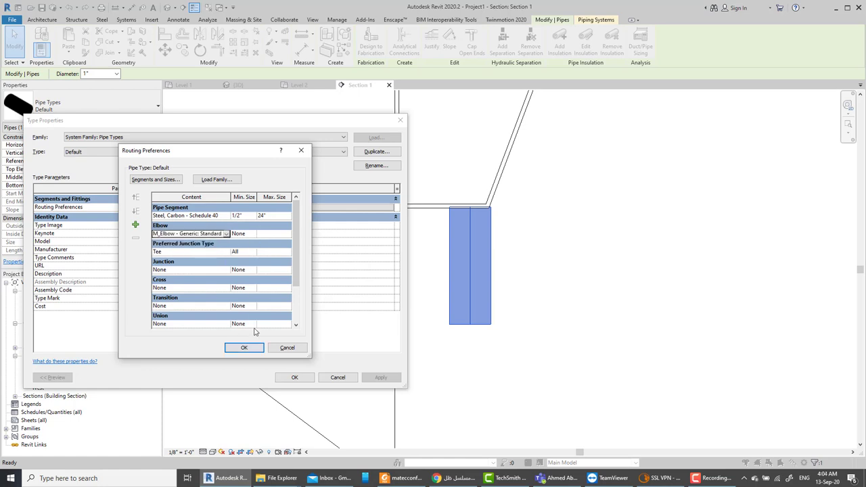
{"action": "left_click", "coordinate": [256, 236]}
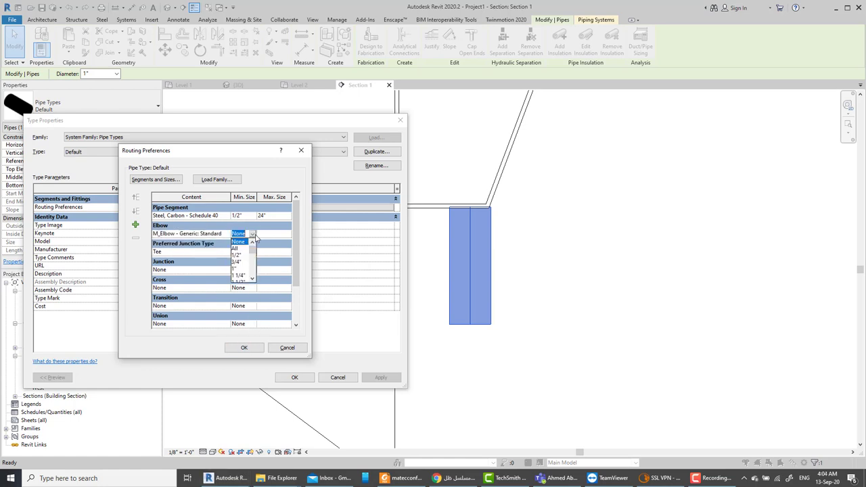
{"action": "left_click", "coordinate": [246, 249]}
{"action": "left_click", "coordinate": [242, 349]}
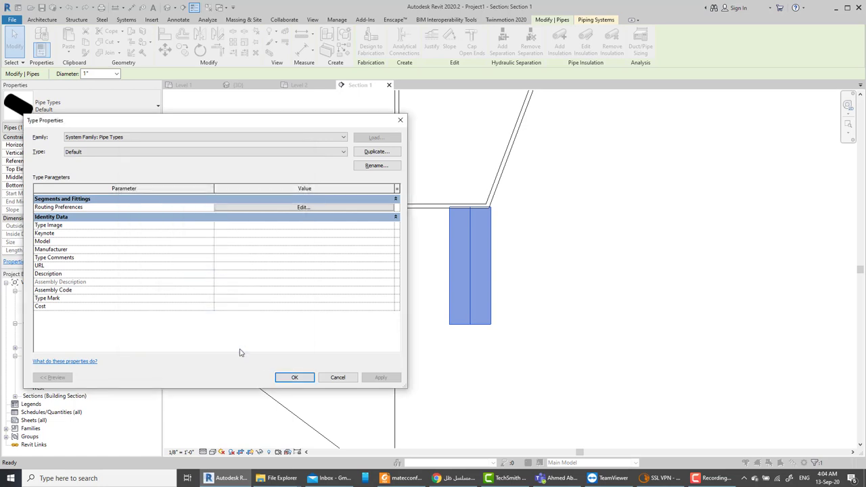
{"action": "left_click", "coordinate": [292, 378]}
{"action": "scroll", "coordinate": [494, 203], "scroll_direction": "down", "scroll_amount": 2}
- Draw an angled pipe from the downspout's bottom end, then discard it after a routing error
{"action": "scroll", "coordinate": [479, 271], "scroll_direction": "up", "scroll_amount": 3}
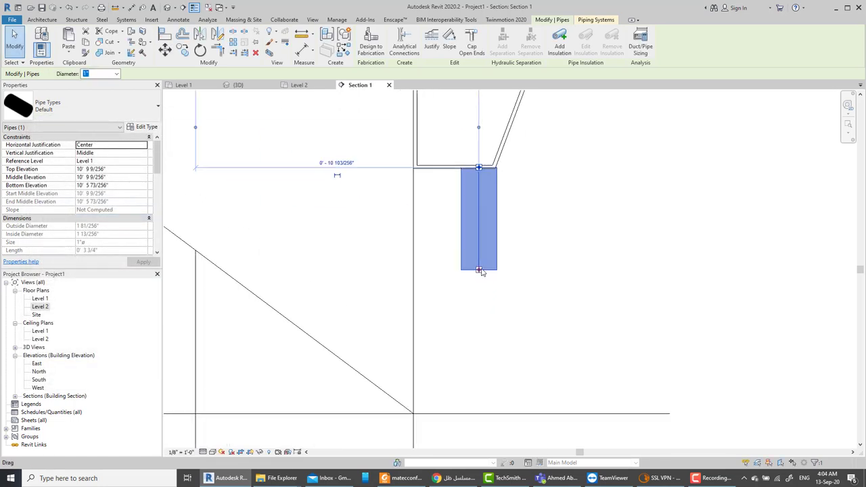
{"action": "right_click", "coordinate": [479, 272]}
{"action": "left_click", "coordinate": [512, 77]}
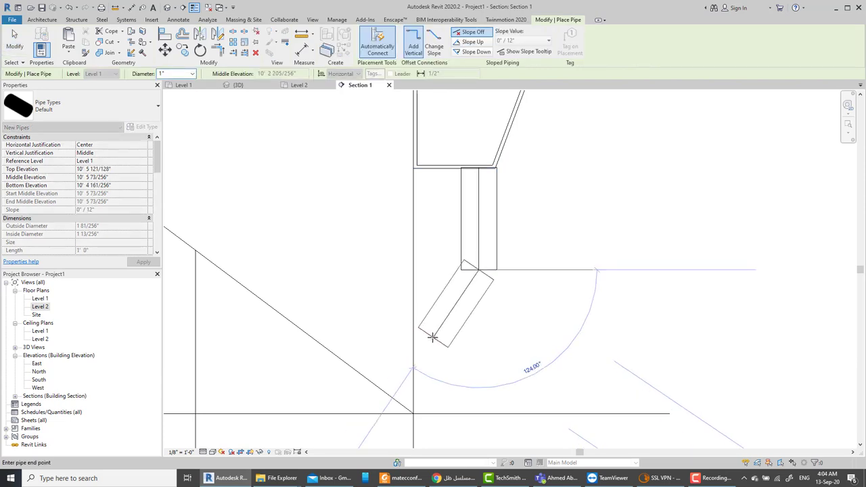
{"action": "left_click", "coordinate": [432, 337]}
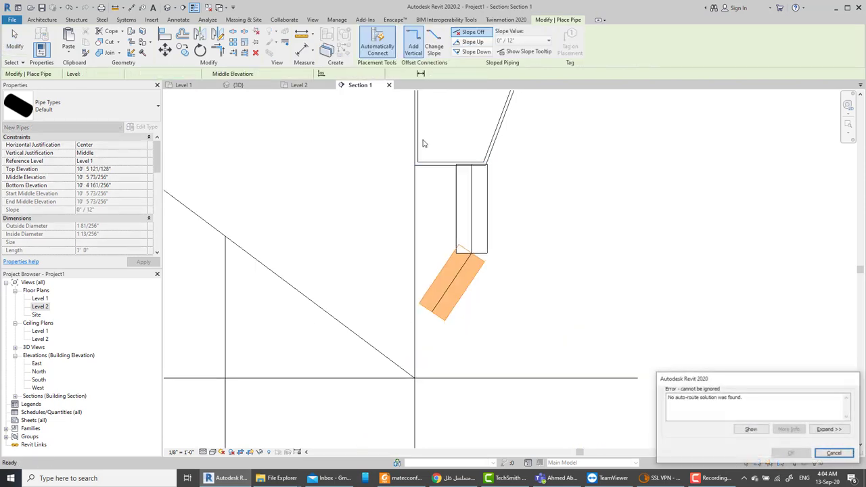
{"action": "left_click", "coordinate": [834, 453]}
- Continue the downspout down to just above Level 1, ending in a 30° angled outlet
{"action": "left_click", "coordinate": [478, 269]}
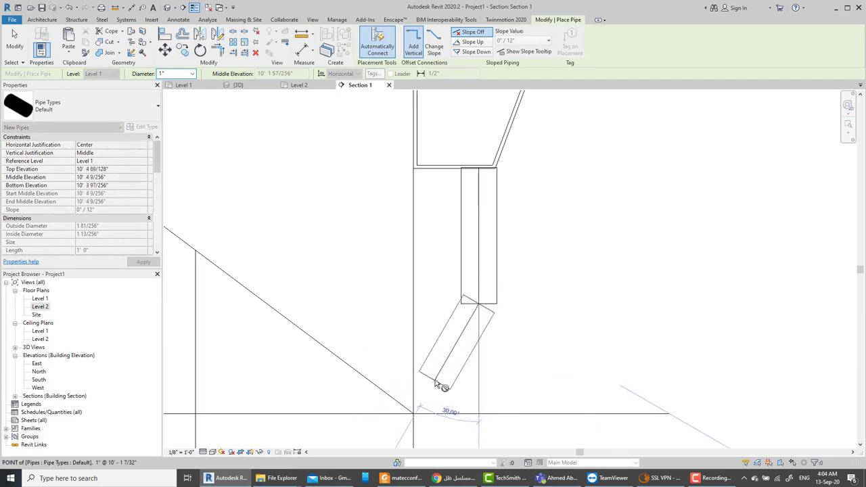
{"action": "scroll", "coordinate": [421, 169], "scroll_direction": "down", "scroll_amount": 3}
{"action": "scroll", "coordinate": [422, 169], "scroll_direction": "down", "scroll_amount": 2}
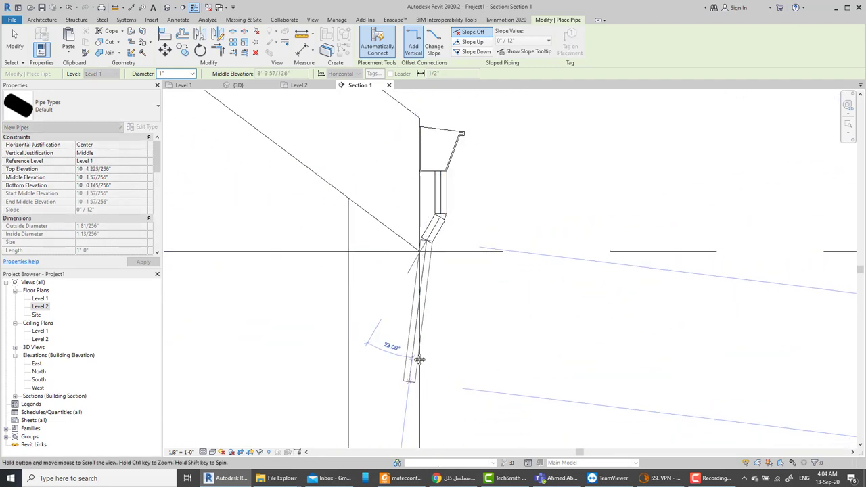
{"action": "scroll", "coordinate": [419, 358], "scroll_direction": "up", "scroll_amount": 3}
{"action": "scroll", "coordinate": [462, 289], "scroll_direction": "down", "scroll_amount": 5}
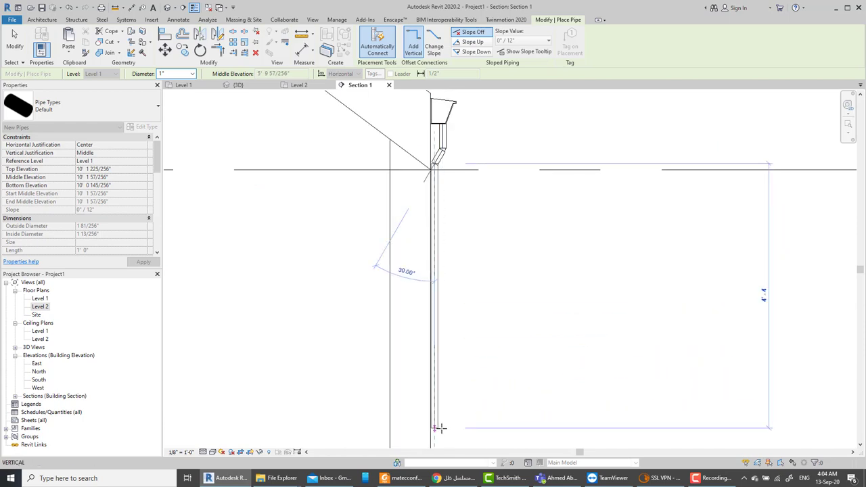
{"action": "middle_click_drag", "start_coordinate": [440, 427], "coordinate": [429, 371]}
{"action": "scroll", "coordinate": [429, 372], "scroll_direction": "down", "scroll_amount": 2}
{"action": "mouse_move", "coordinate": [405, 318]}
{"action": "middle_mouse_down"}
{"action": "mouse_move", "coordinate": [406, 399]}
{"action": "mouse_move", "coordinate": [414, 355]}
{"action": "mouse_move", "coordinate": [412, 140]}
{"action": "middle_mouse_up"}
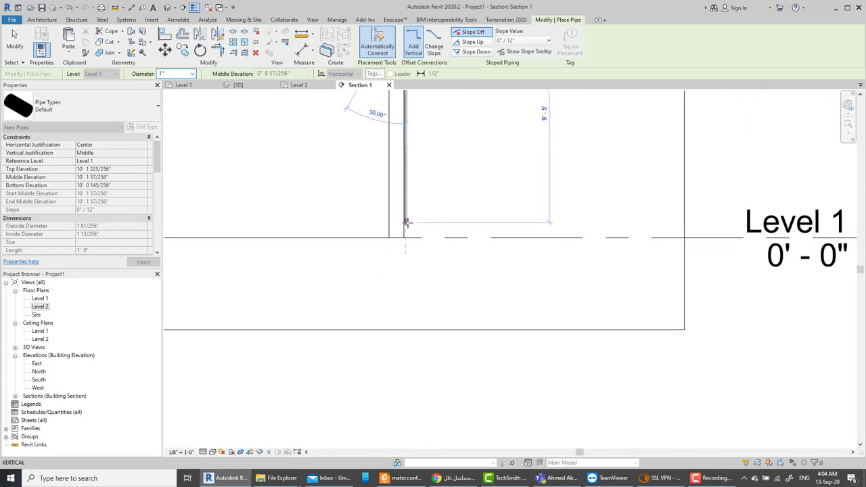
{"action": "left_click", "coordinate": [406, 222]}
{"action": "scroll", "coordinate": [409, 226], "scroll_direction": "up", "scroll_amount": 5}
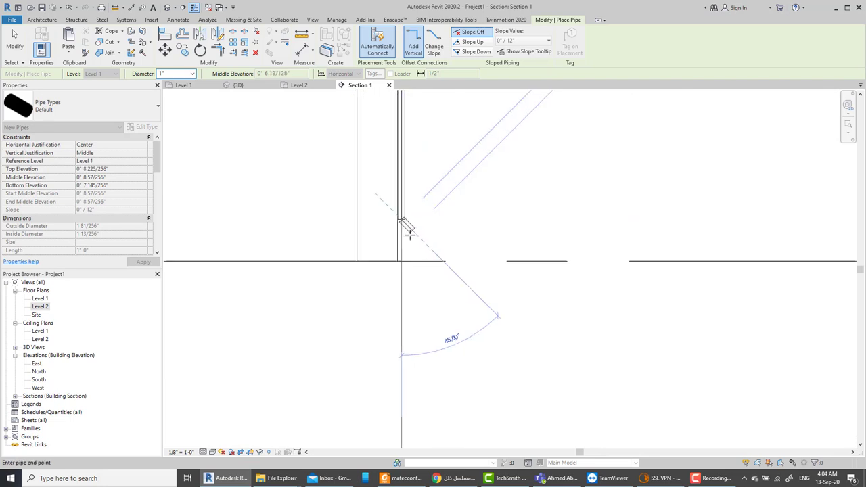
{"action": "left_click", "coordinate": [428, 266]}
{"action": "key", "text": "Escape"}
{"action": "key", "text": "Escape"}
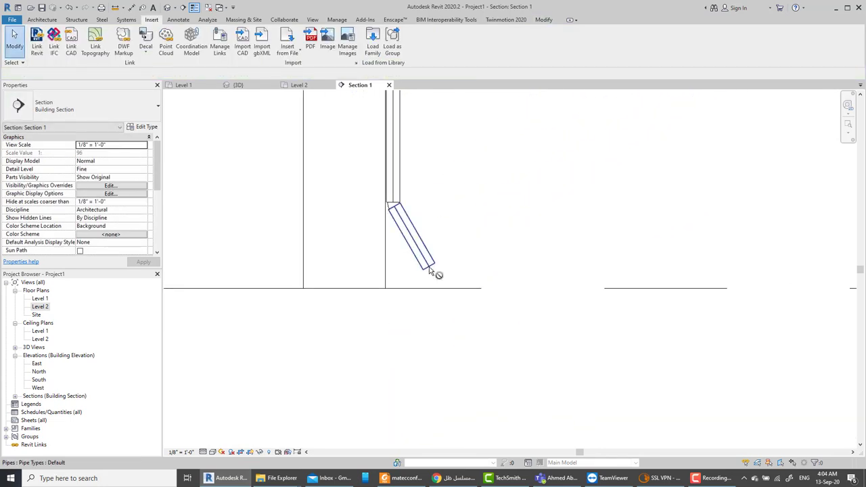
- In the Level 2 plan, move the downspout chain onto the wall's extension line, then return to 3D
{"action": "left_click", "coordinate": [426, 263]}
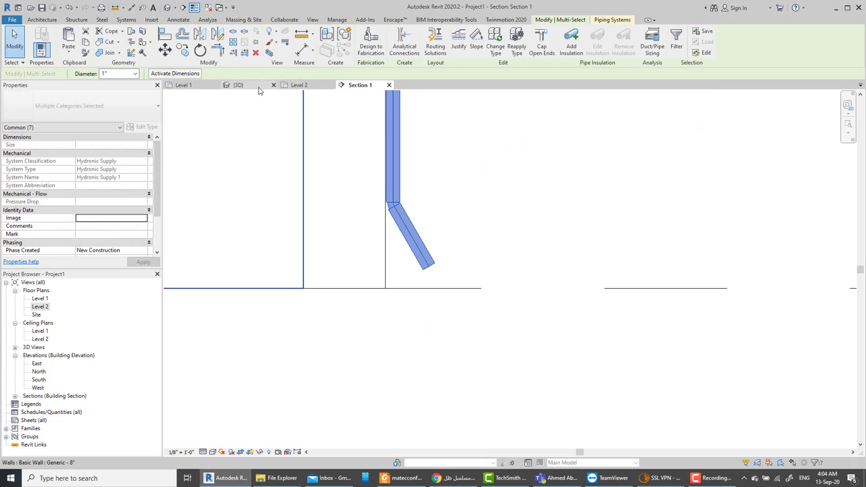
{"action": "left_click", "coordinate": [298, 86]}
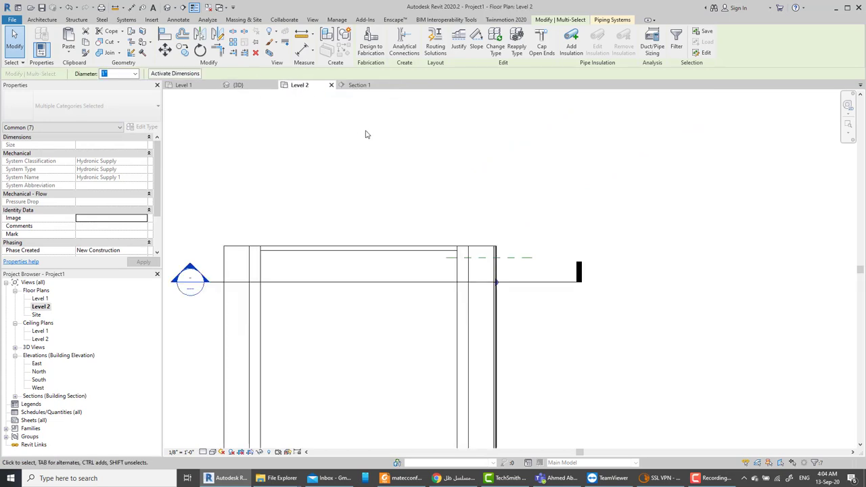
{"action": "scroll", "coordinate": [494, 277], "scroll_direction": "up", "scroll_amount": 2}
{"action": "scroll", "coordinate": [511, 275], "scroll_direction": "up", "scroll_amount": 3}
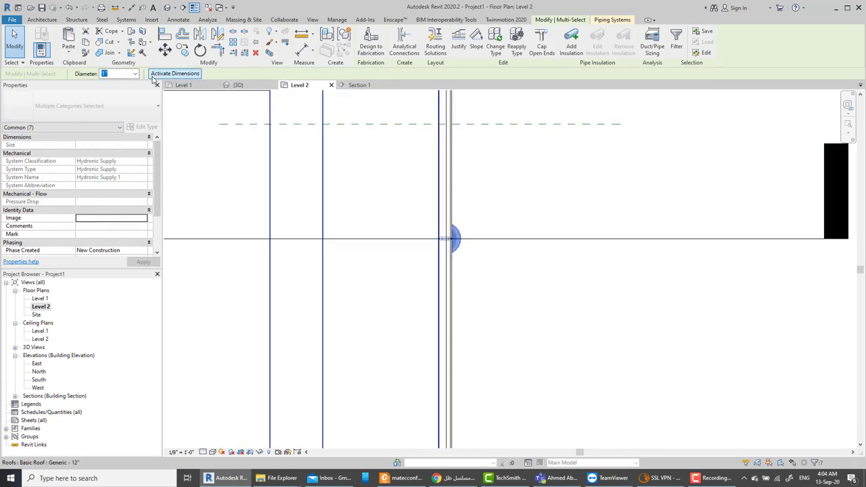
{"action": "left_click", "coordinate": [164, 49]}
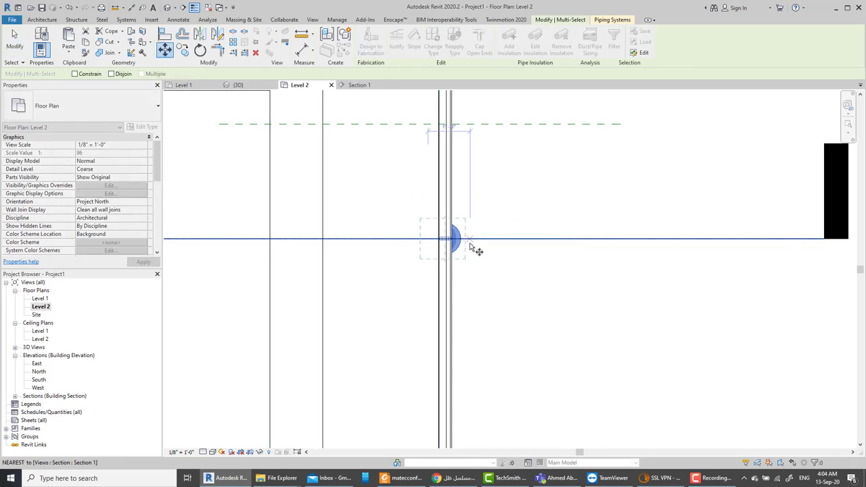
{"action": "left_click", "coordinate": [450, 238]}
{"action": "middle_click_drag", "start_coordinate": [481, 119], "coordinate": [479, 214]}
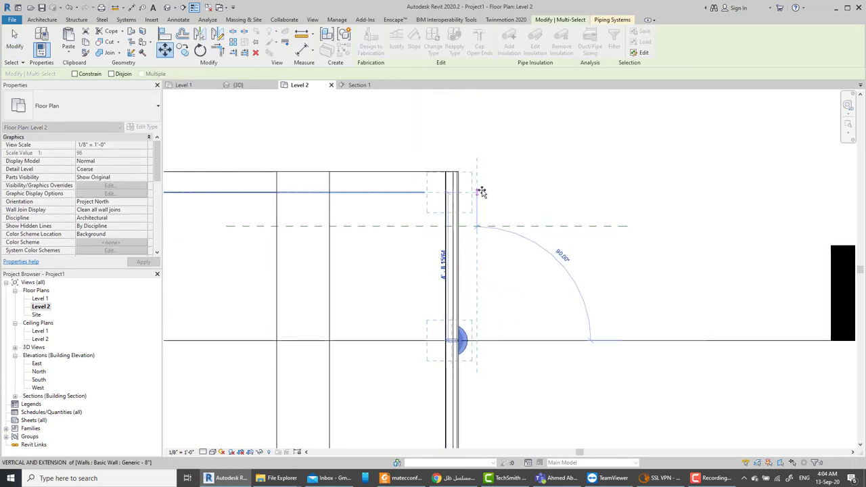
{"action": "left_click", "coordinate": [480, 192]}
{"action": "left_click", "coordinate": [168, 8]}
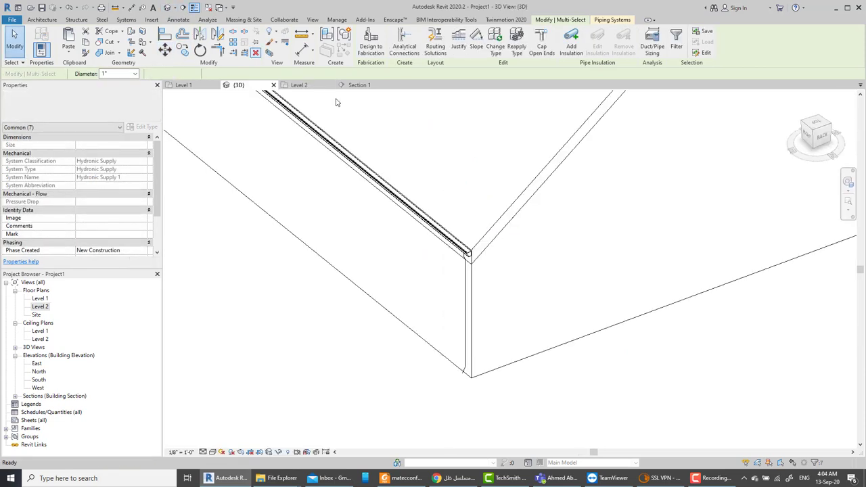
- Set the 3D view to Fine detail level and a shaded Realistic visual style
{"action": "left_click", "coordinate": [202, 453]}
{"action": "left_click", "coordinate": [212, 443]}
{"action": "left_click", "coordinate": [211, 452]}
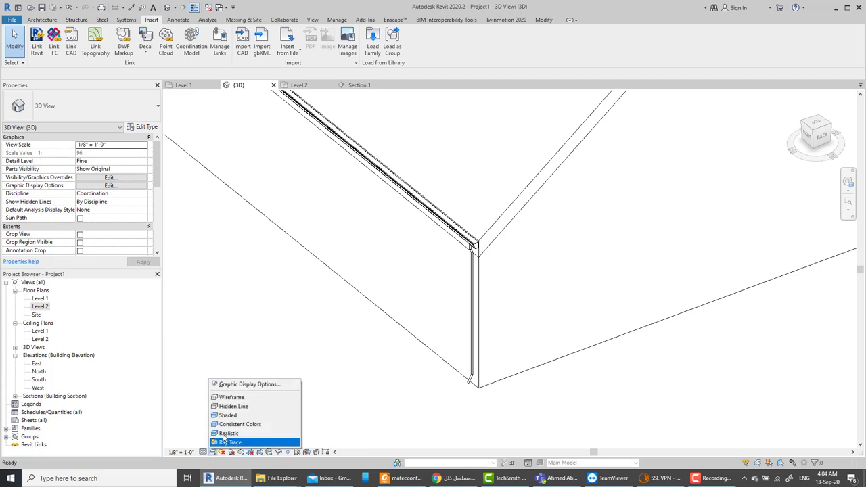
{"action": "left_click", "coordinate": [227, 412]}
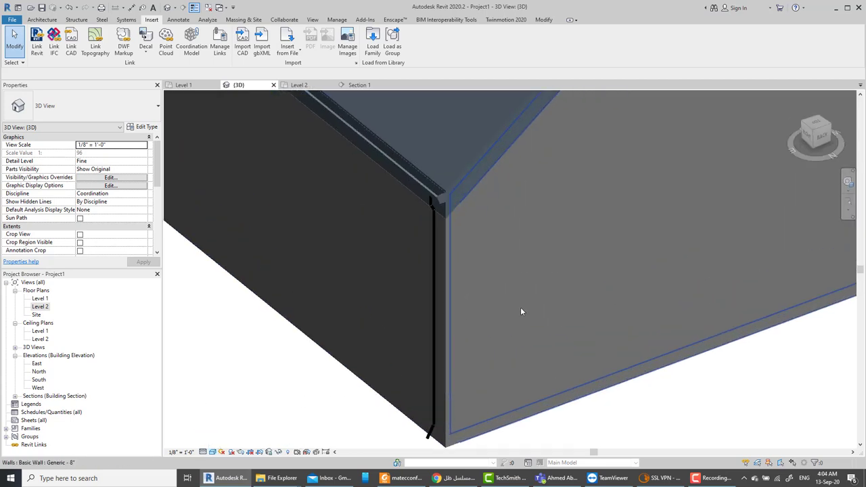